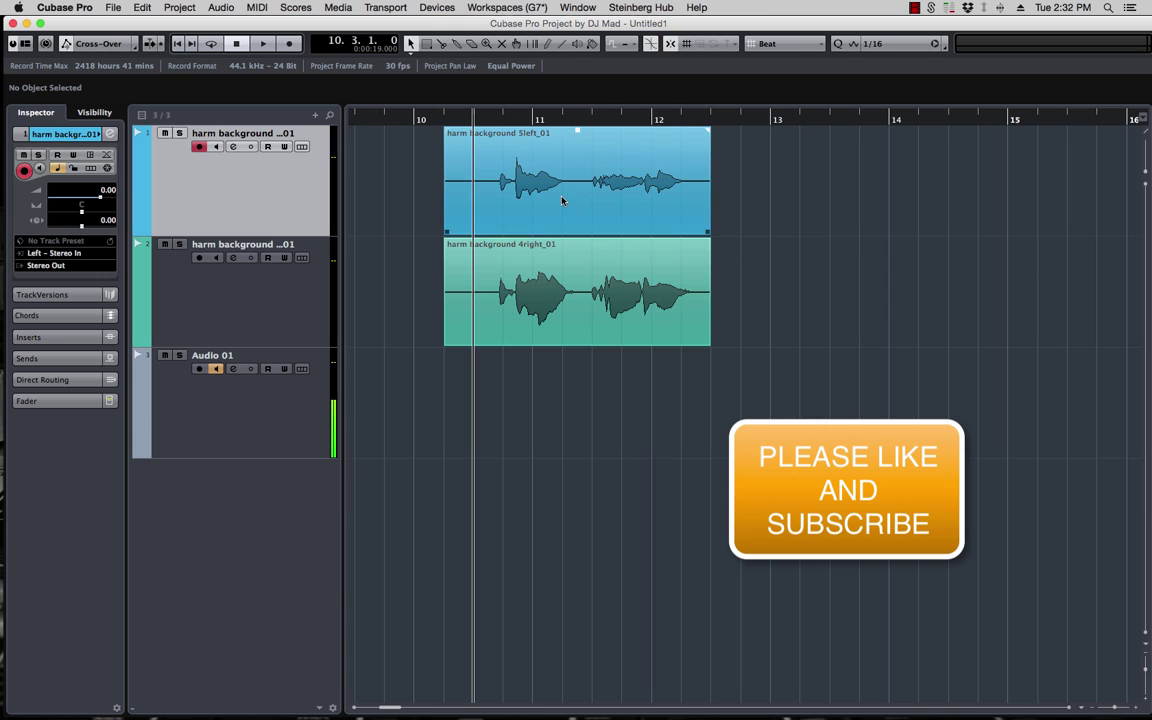
# Step: Play the 5left_01 and 4right_01 harmony events together to compare their timing
pyautogui.scroll(2, 604, 216)
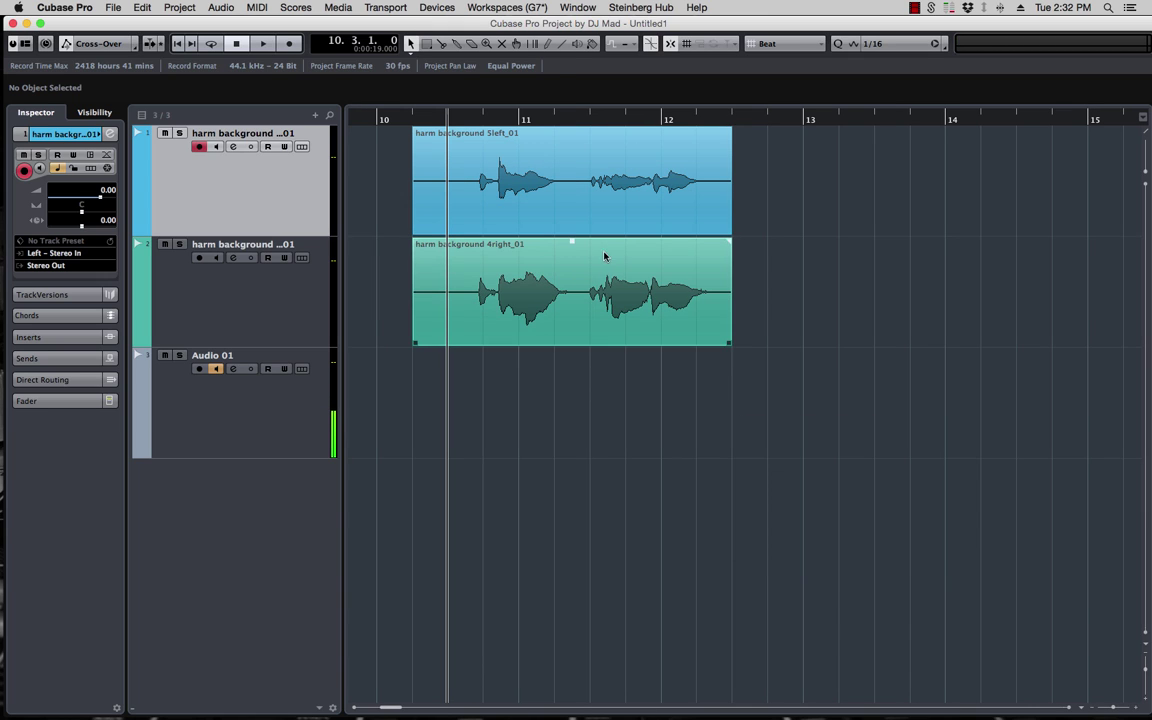
pyautogui.scroll(1, 534, 237)
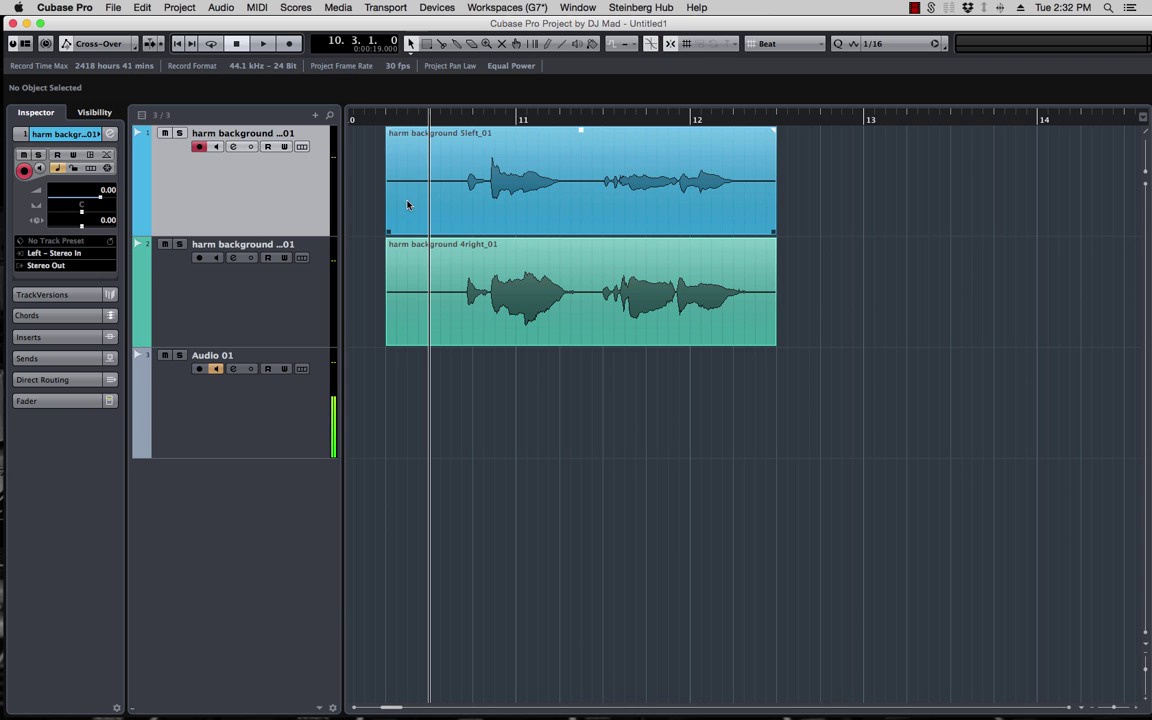
pyautogui.click(200, 298)
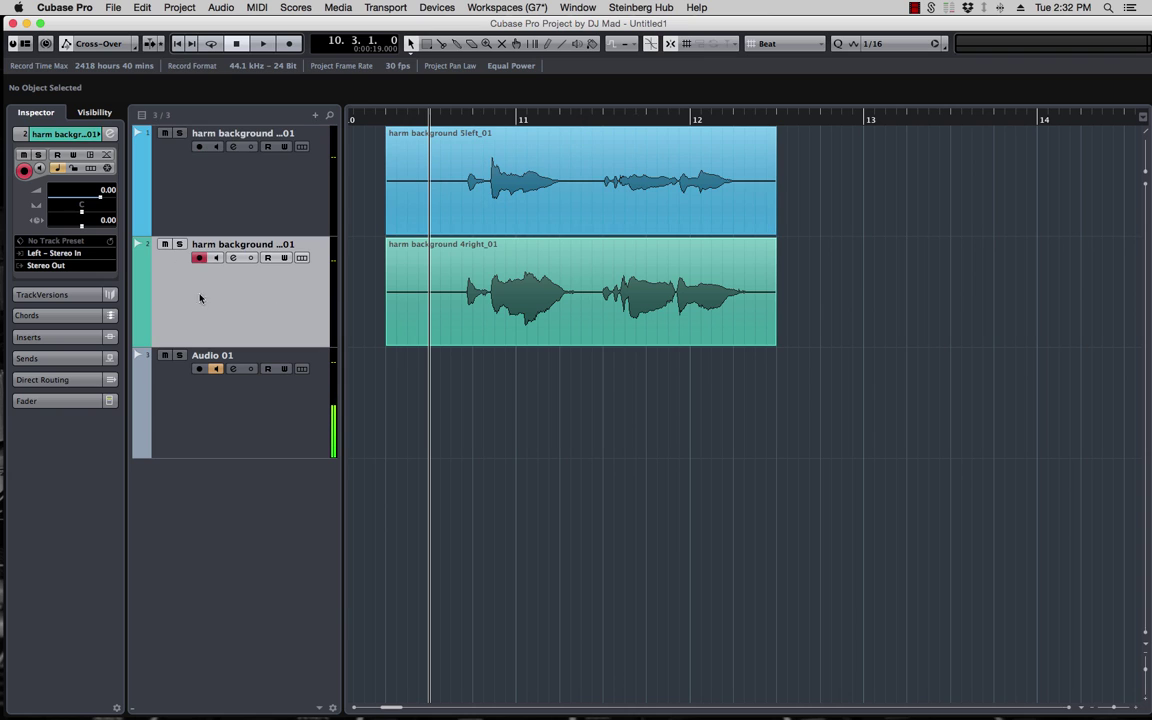
pyautogui.click(187, 179)
pyautogui.click(558, 188)
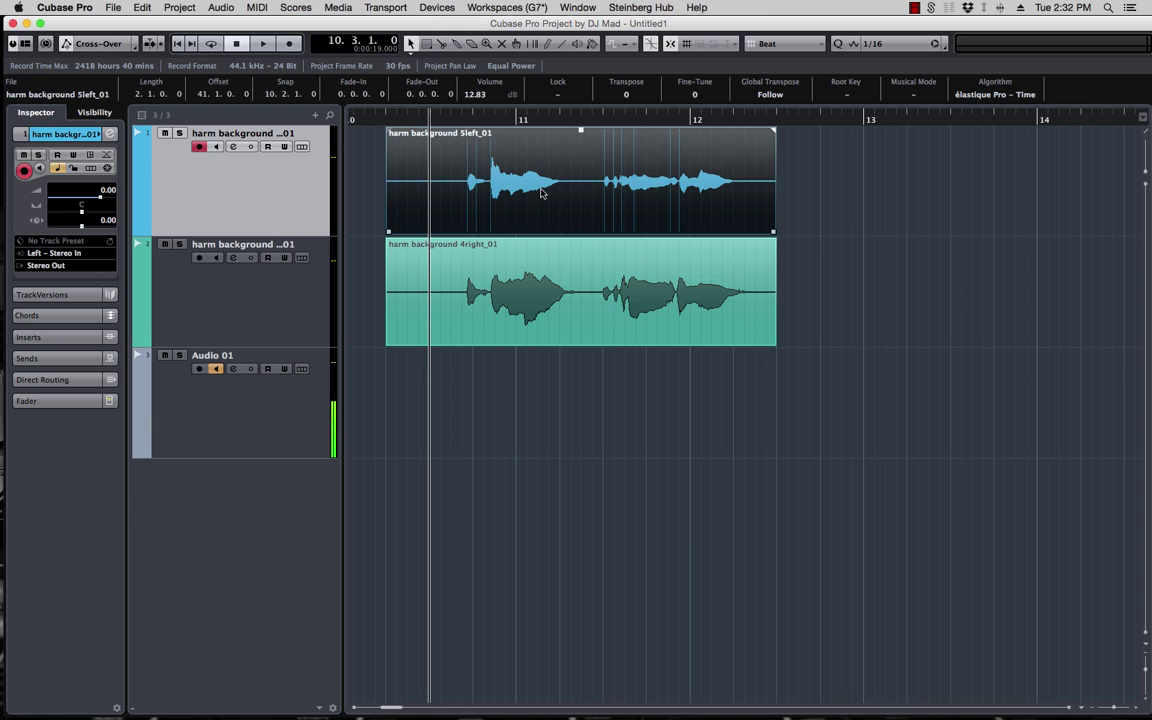
pyautogui.click(518, 305)
pyautogui.click(466, 170)
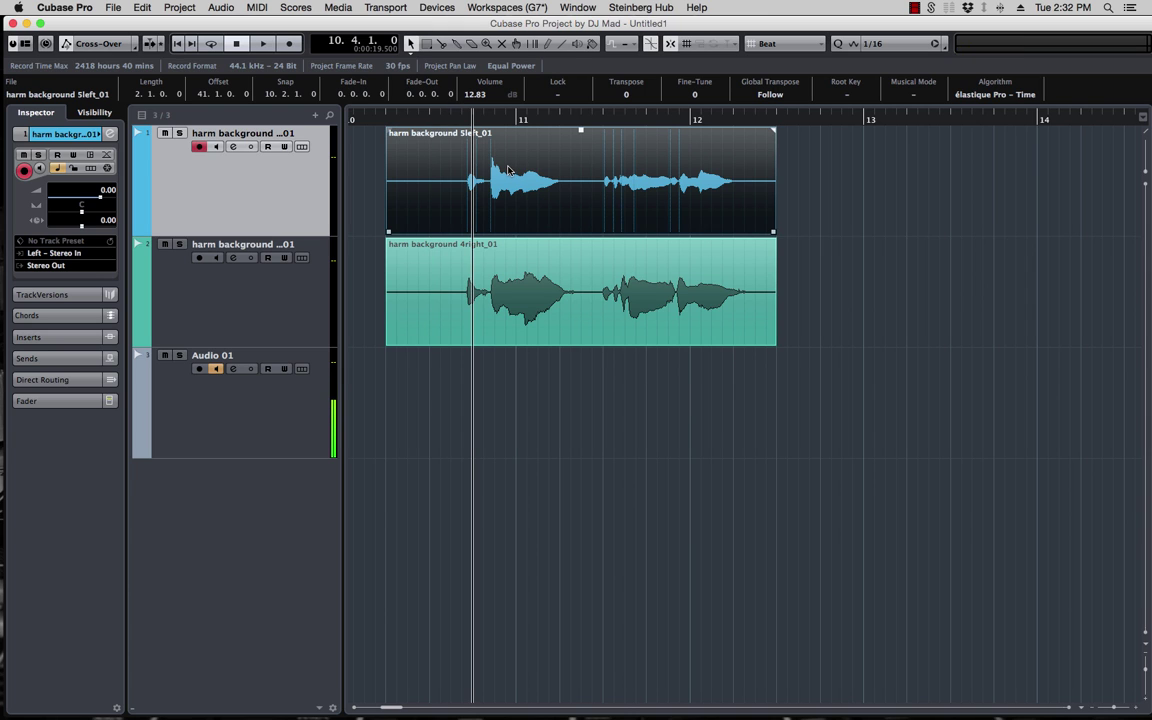
pyautogui.press('space')
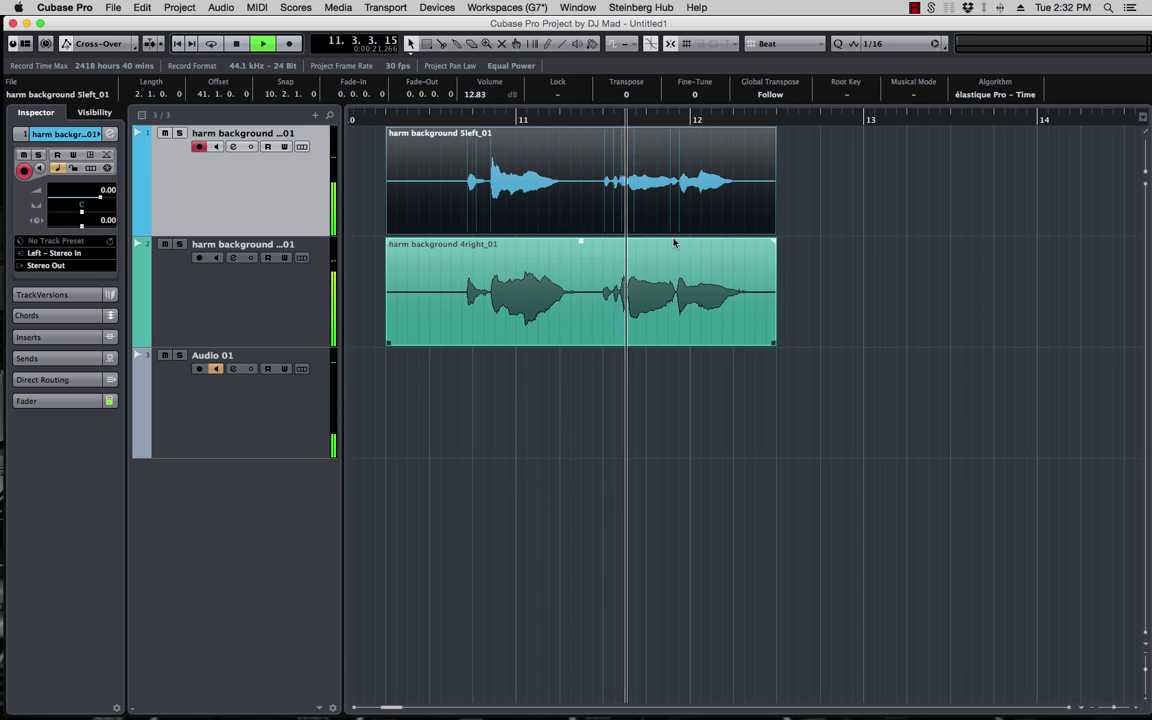
pyautogui.press('space')
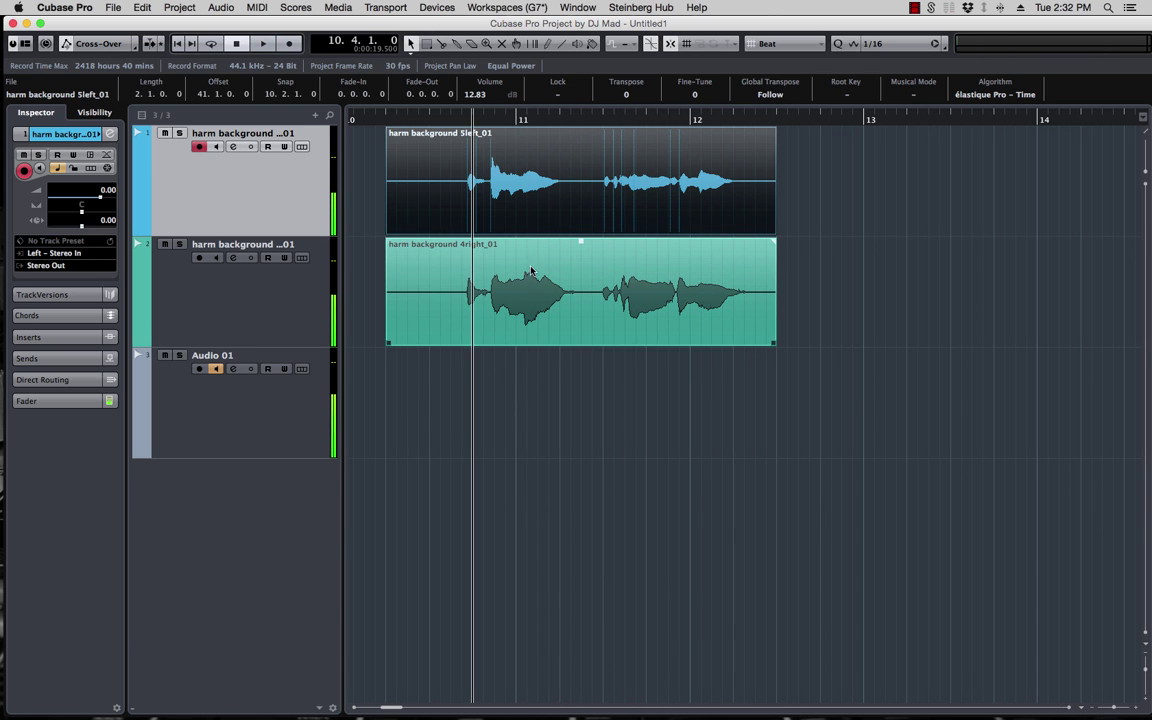
# Step: With the grid kept at Beat, split the lower 4right_01 event in the gap between phrases
pyautogui.scroll(3, 470, 250)
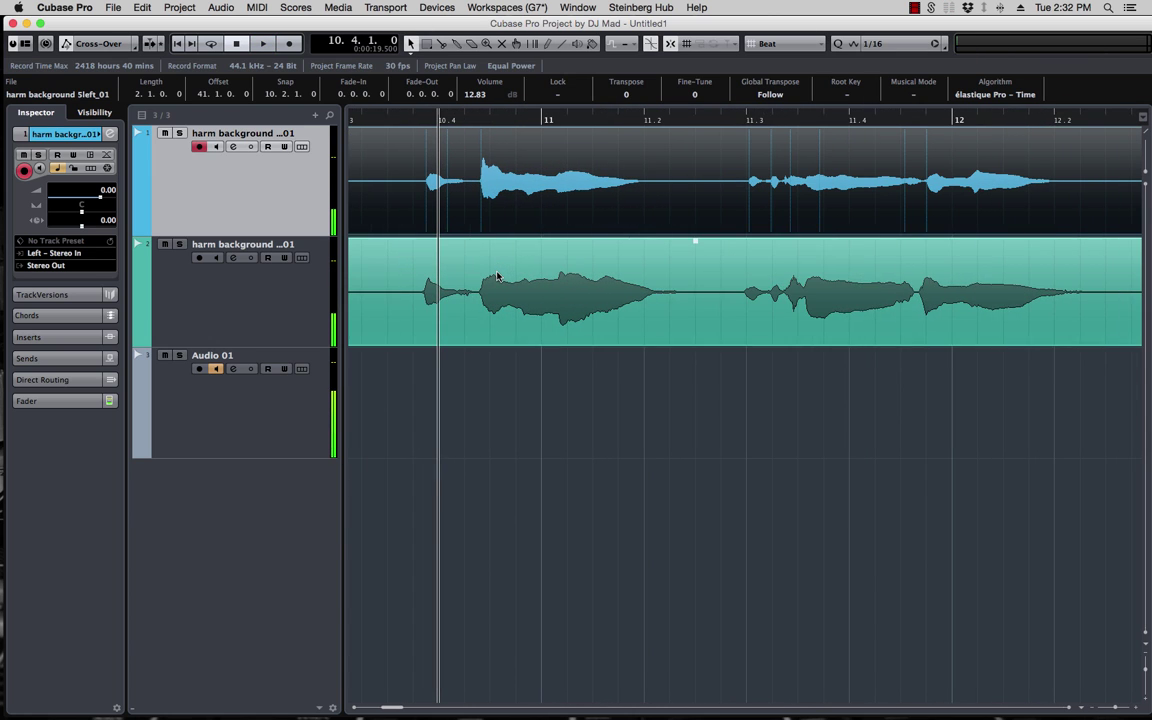
pyautogui.click(767, 45)
pyautogui.click(769, 41)
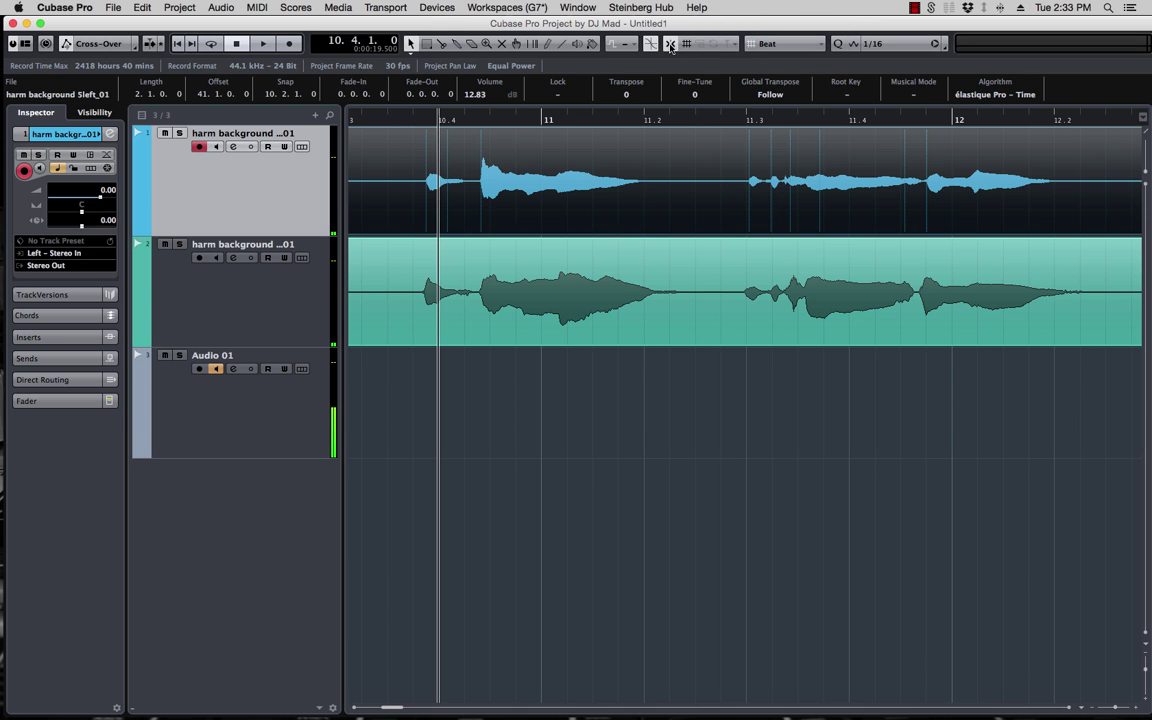
pyautogui.hscroll(-3, 619, 273)
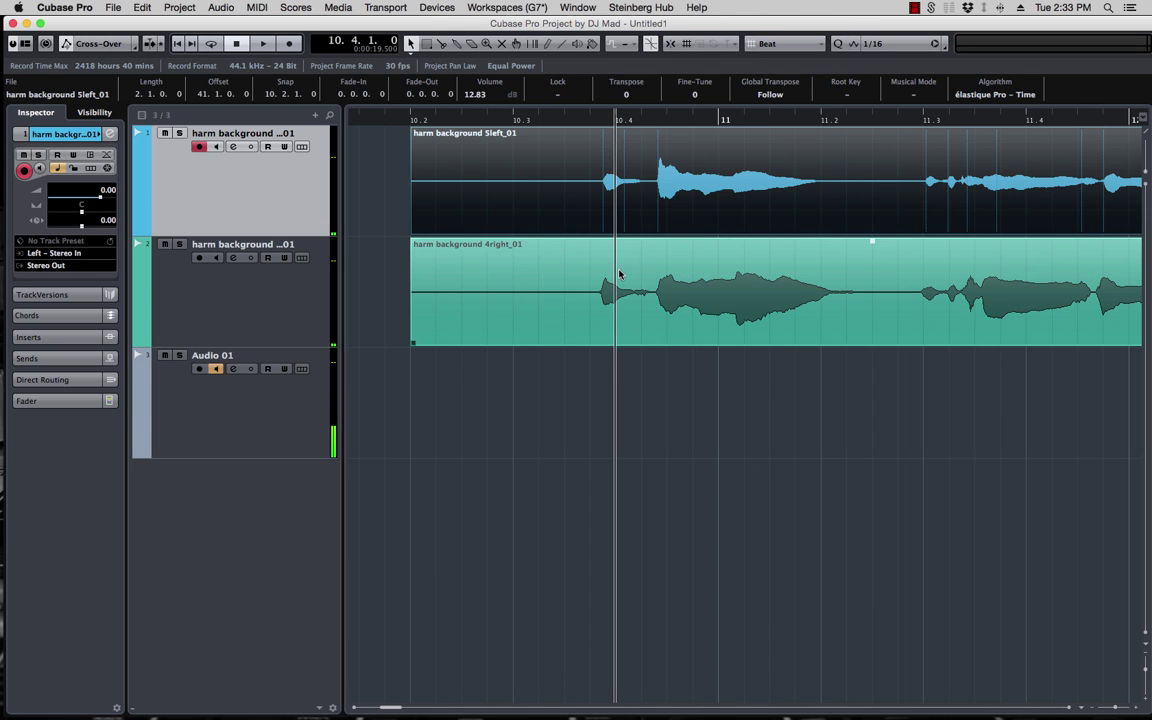
pyautogui.keyDown('alt'); pyautogui.click(884, 299); pyautogui.keyUp('alt')
pyautogui.hscroll(3, 814, 288)
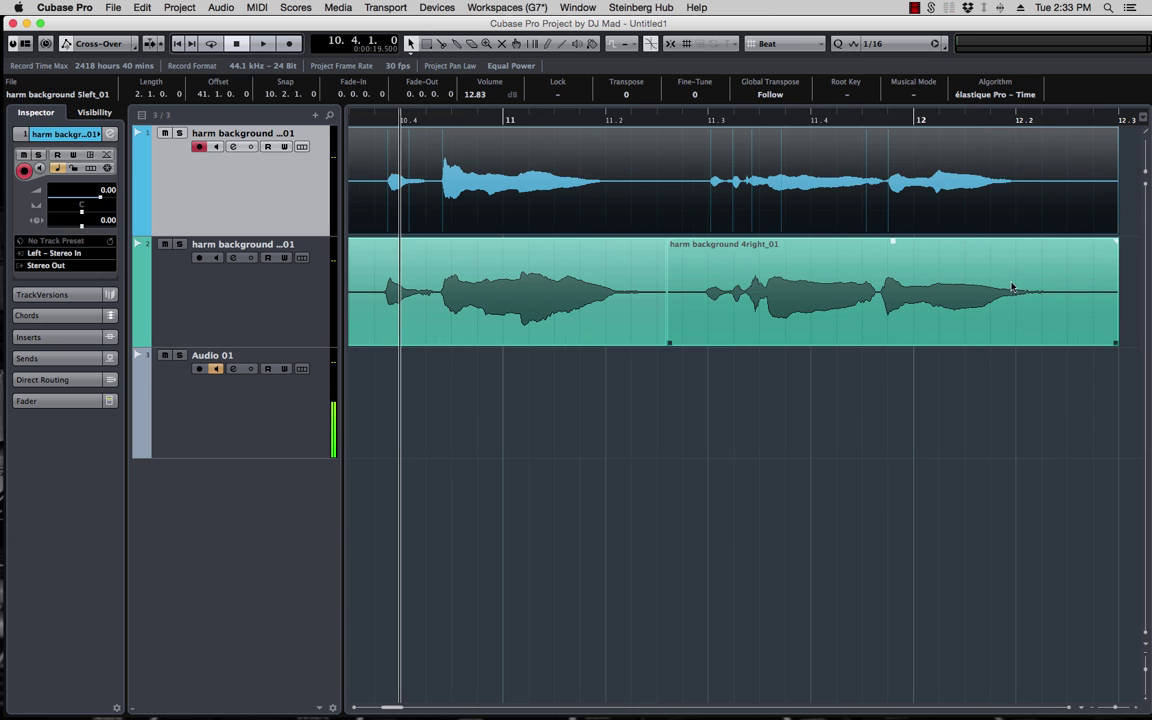
pyautogui.hscroll(-1, 485, 270)
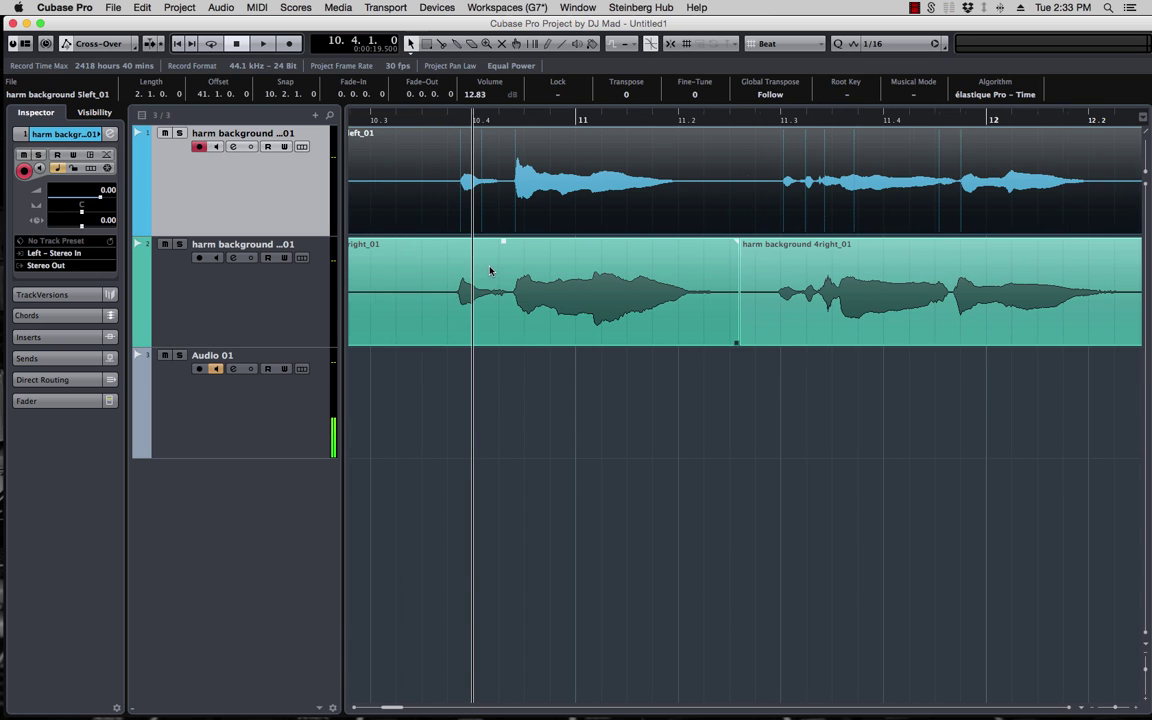
# Step: Nudge the first 4right_01 part earlier and the second later, then audition them
pyautogui.hscroll(-2, 490, 270)
pyautogui.click(572, 276)
pyautogui.moveTo(561, 279); pyautogui.dragTo(549, 279)
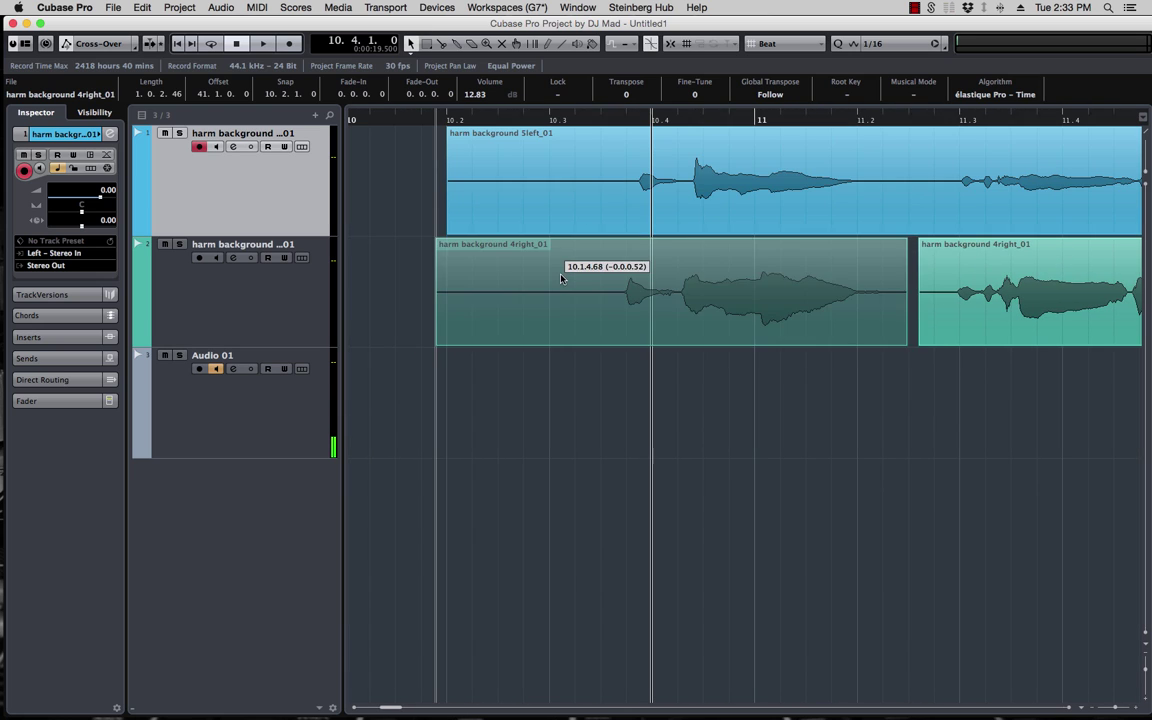
pyautogui.moveTo(953, 278); pyautogui.dragTo(962, 278)
pyautogui.doubleClick(606, 122)
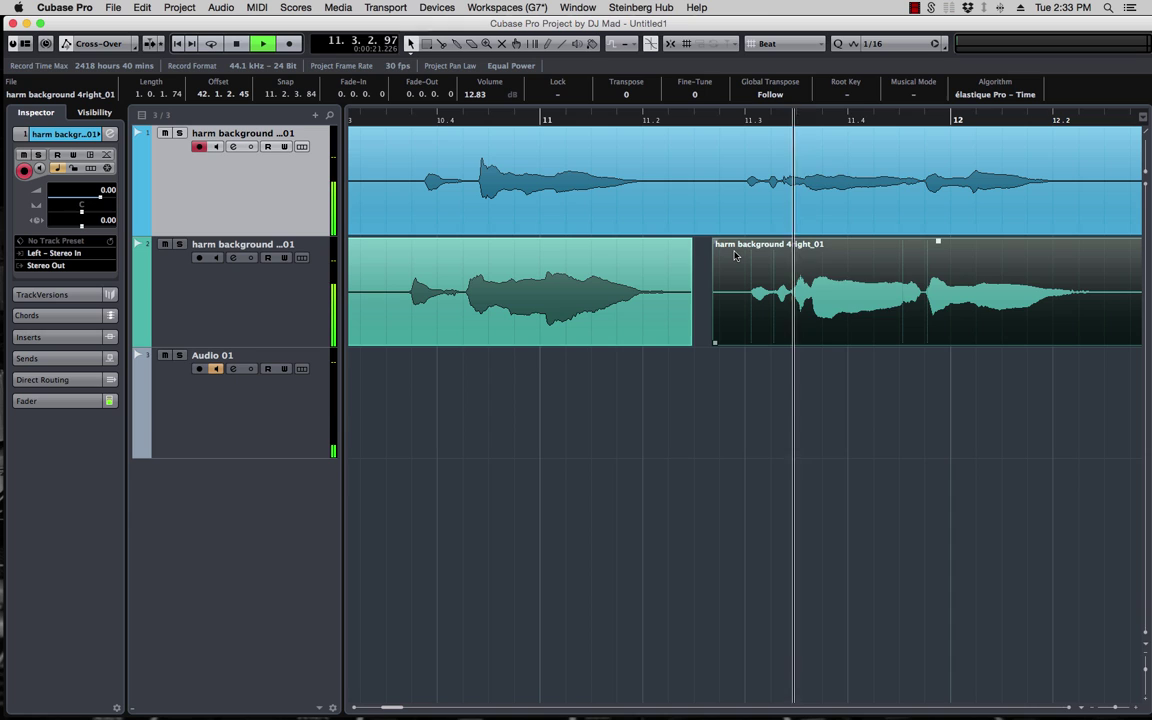
pyautogui.press('space')
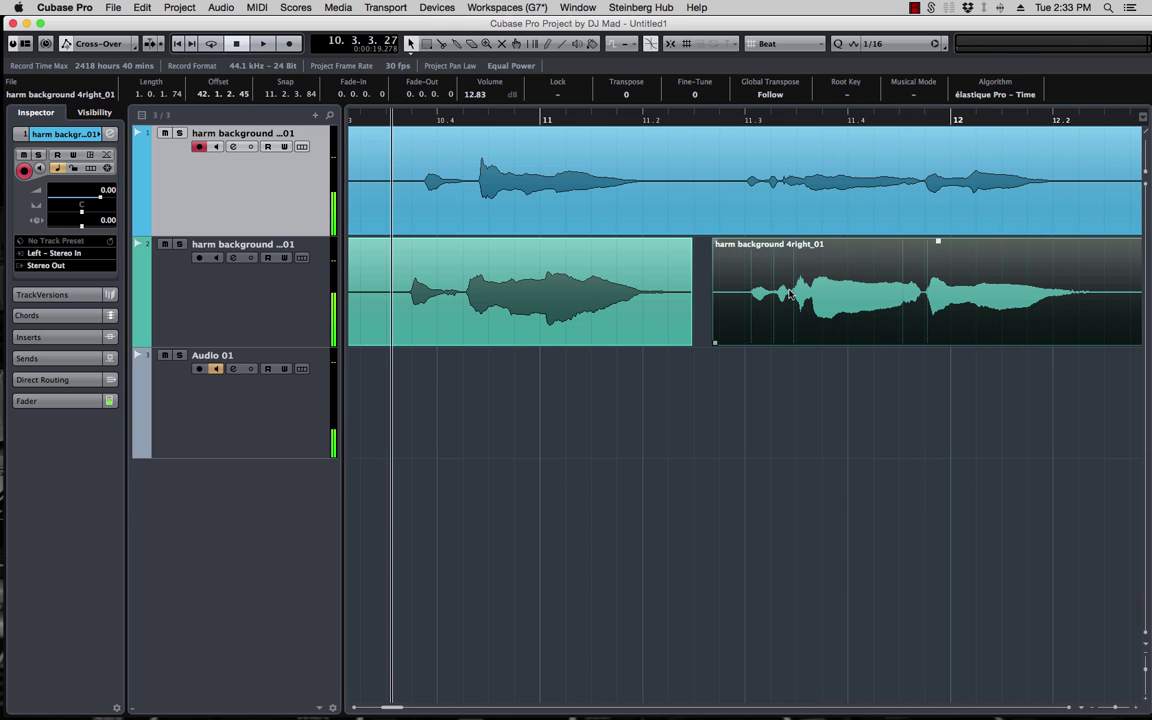
# Step: Refine both parts by ear until the first one starts at 10.1.4.33
pyautogui.moveTo(756, 259); pyautogui.dragTo(758, 262)
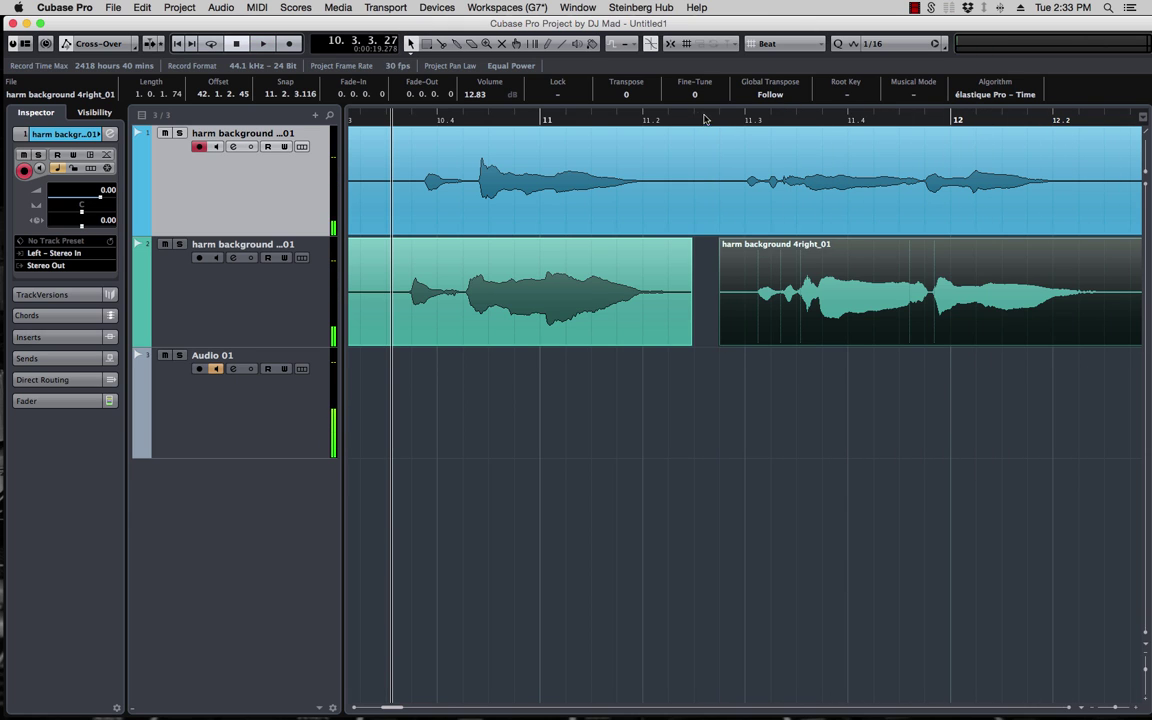
pyautogui.doubleClick(640, 118)
pyautogui.hscroll(-5, 669, 217)
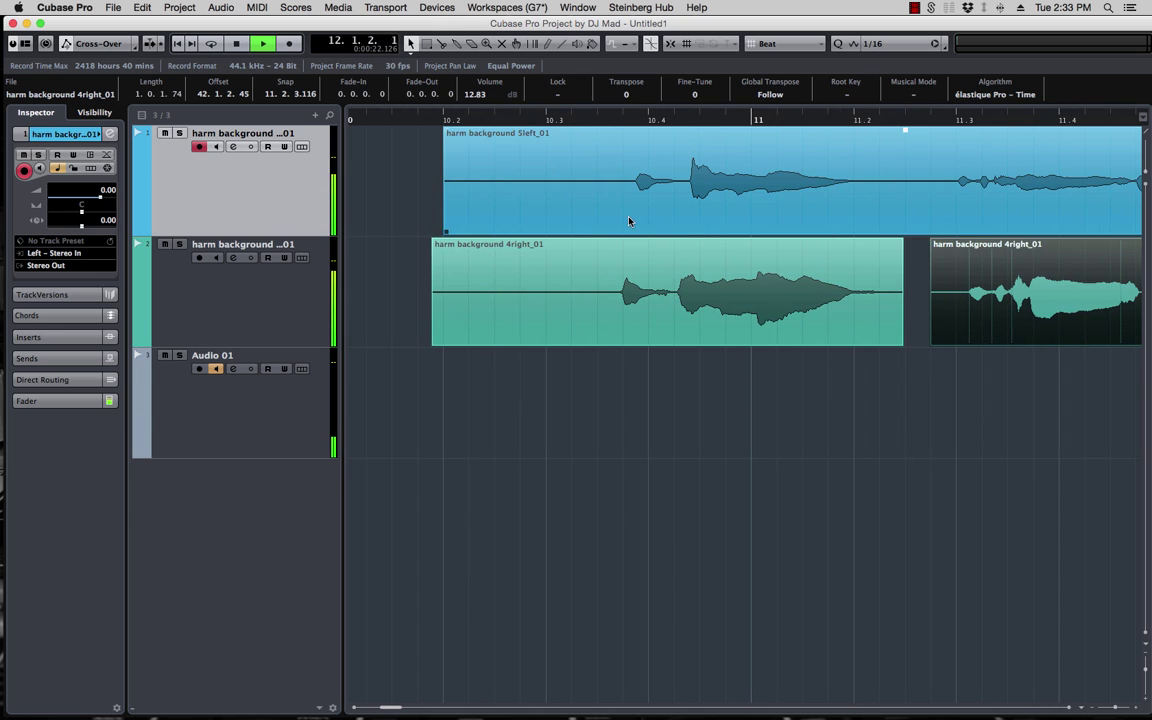
pyautogui.click(625, 117)
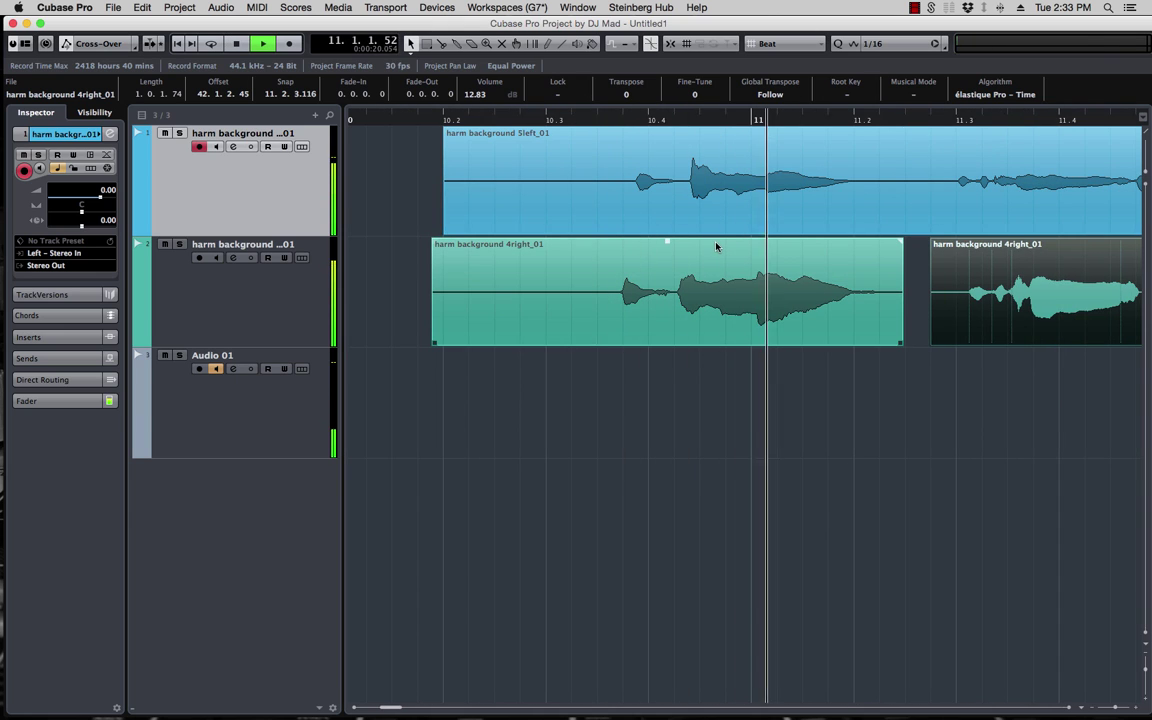
pyautogui.press('space')
pyautogui.click(661, 273)
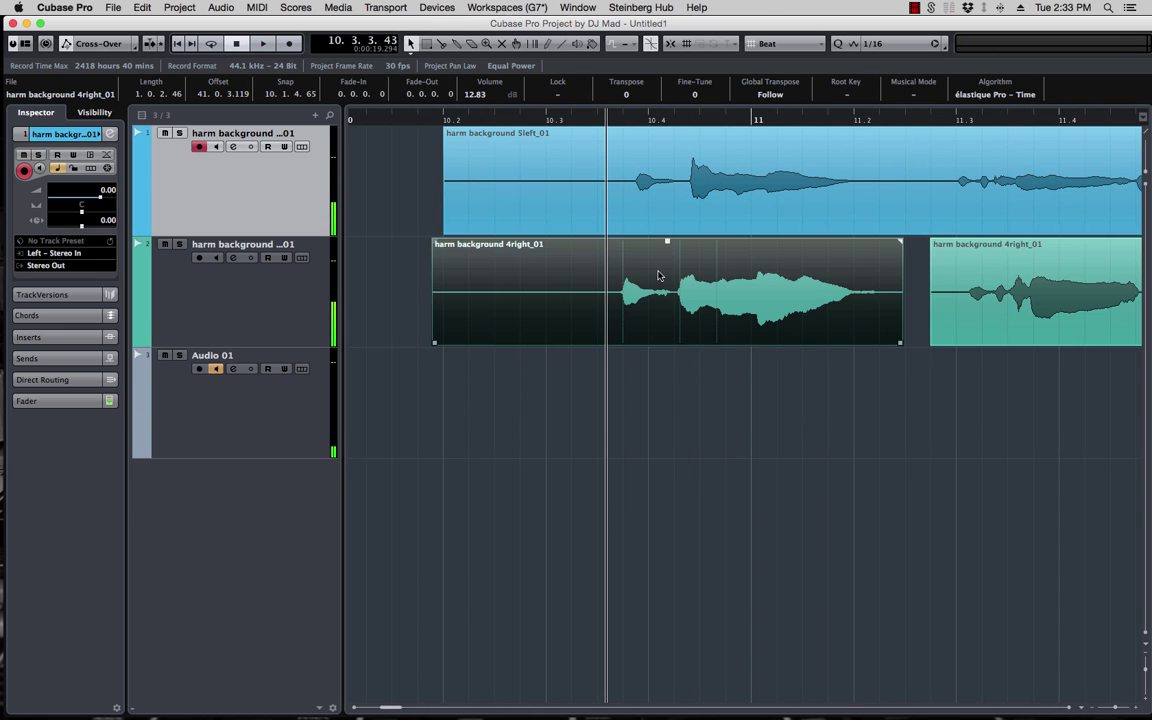
pyautogui.moveTo(657, 274); pyautogui.dragTo(651, 275)
pyautogui.press('space')
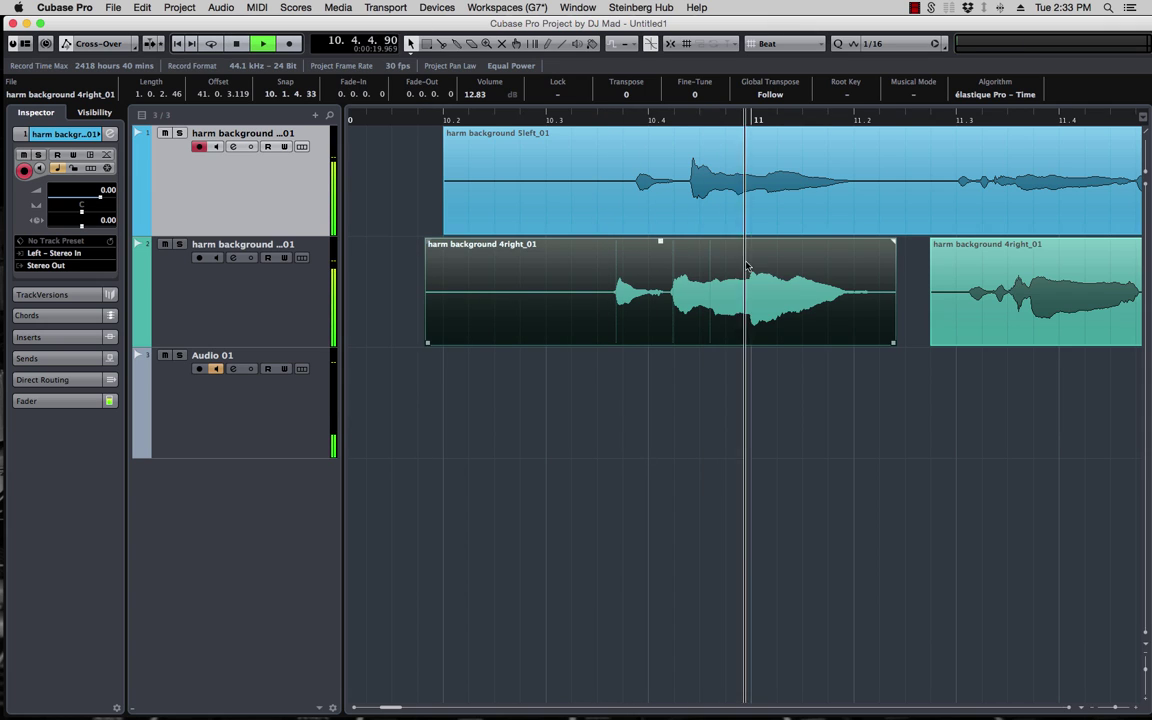
pyautogui.press('space')
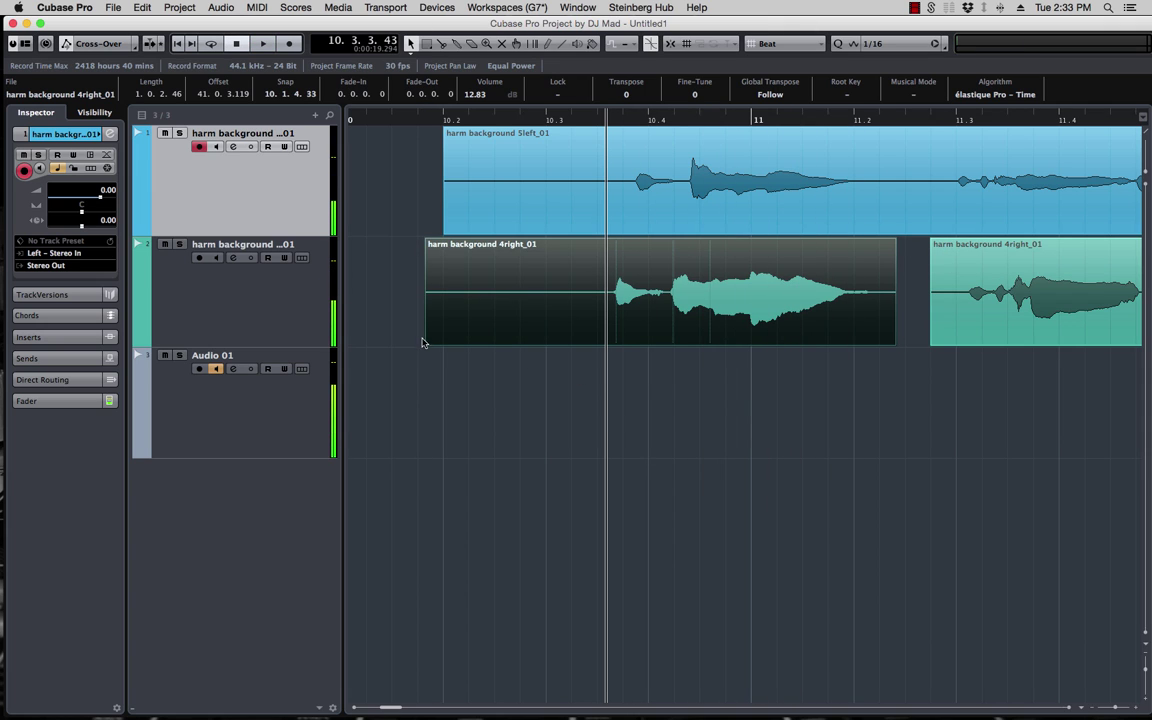
# Step: Turn on snapping with a Beat grid and arm the second harm background track
pyautogui.click(669, 44)
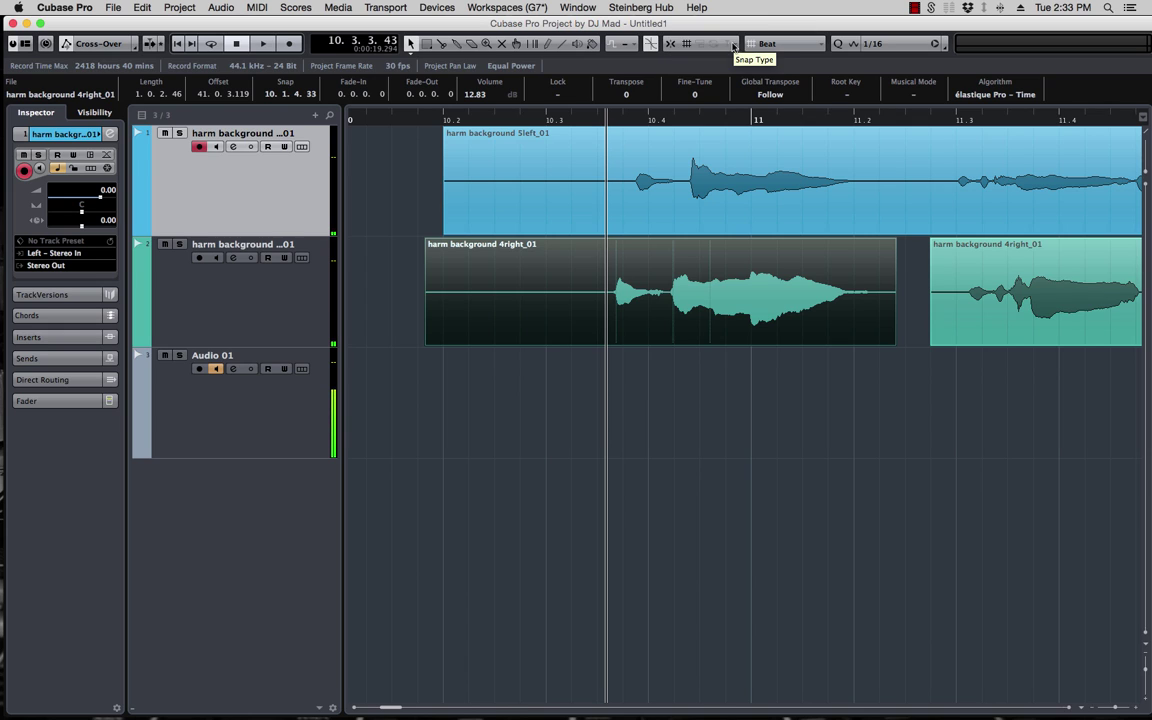
pyautogui.click(794, 46)
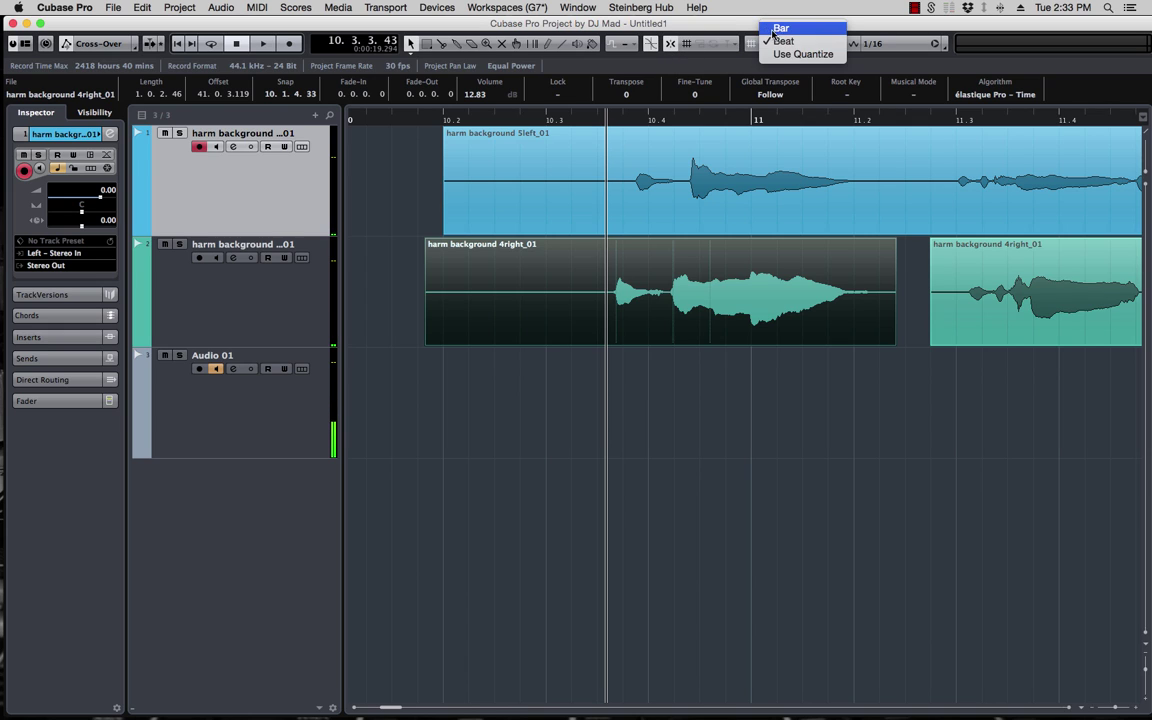
pyautogui.click(770, 24)
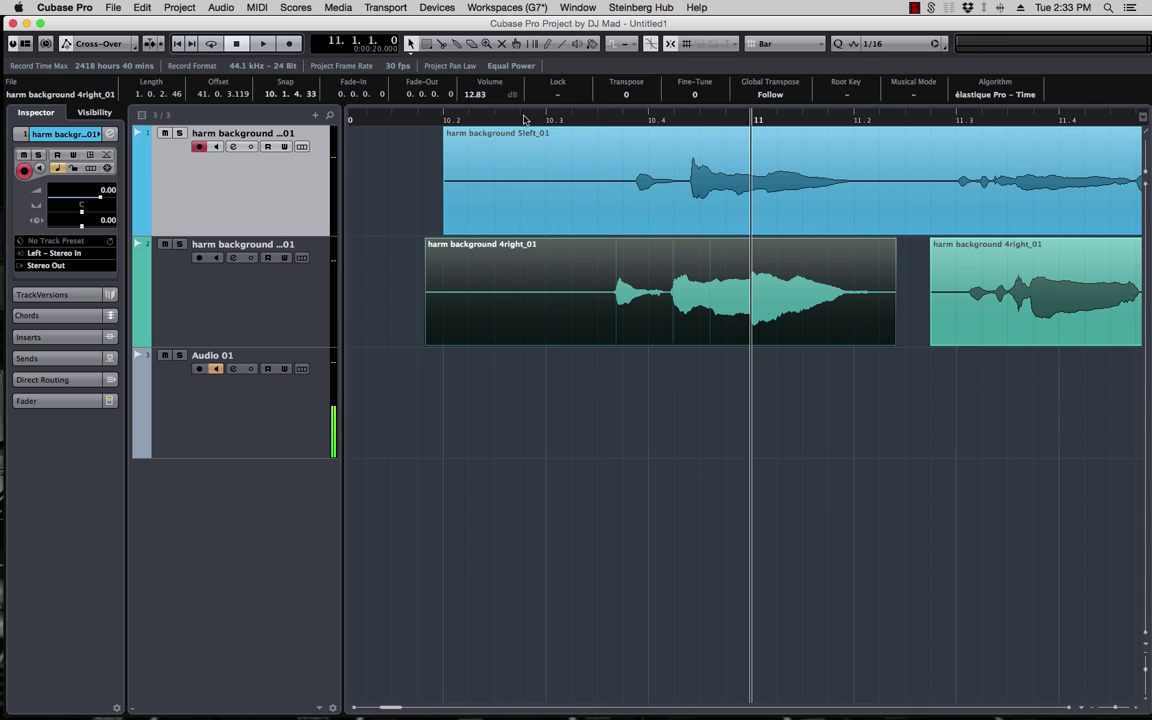
pyautogui.press('space')
pyautogui.press('space')
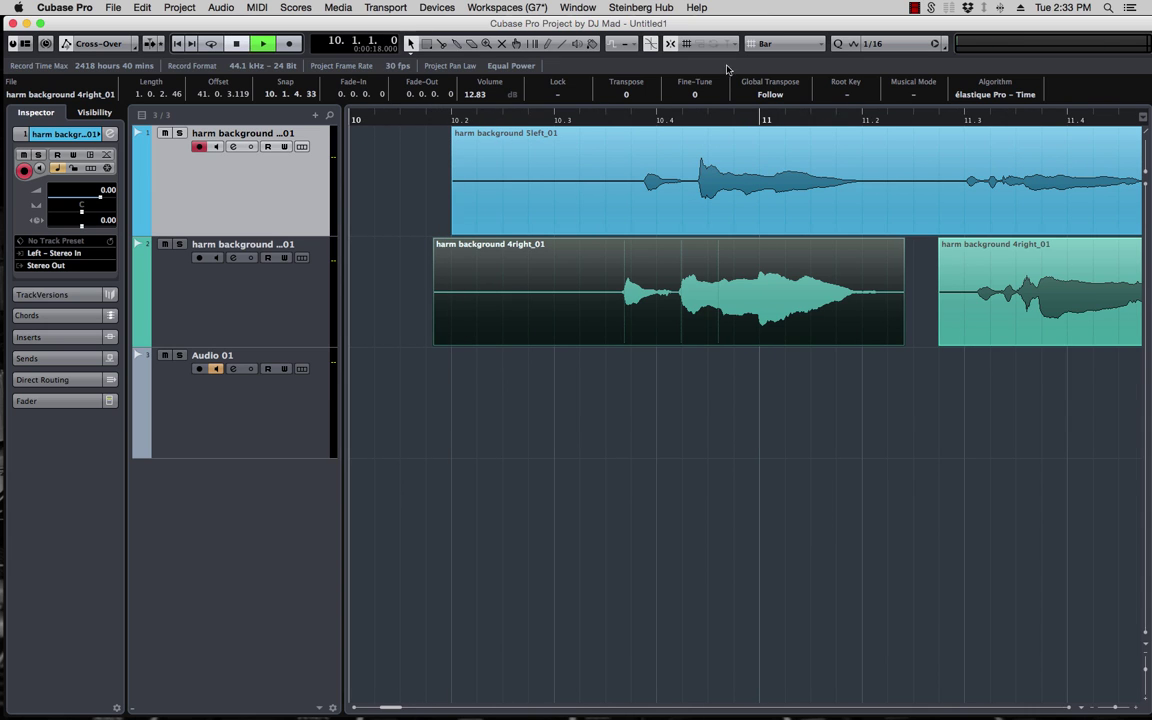
pyautogui.click(783, 54)
pyautogui.press('space')
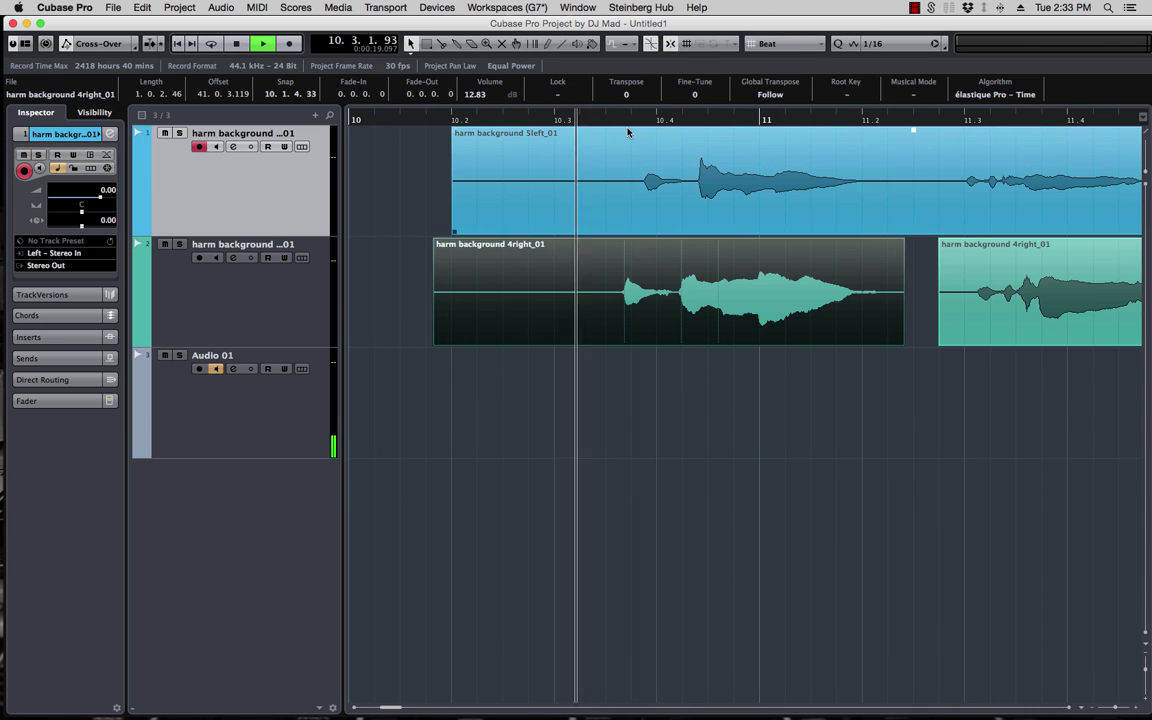
pyautogui.press('space')
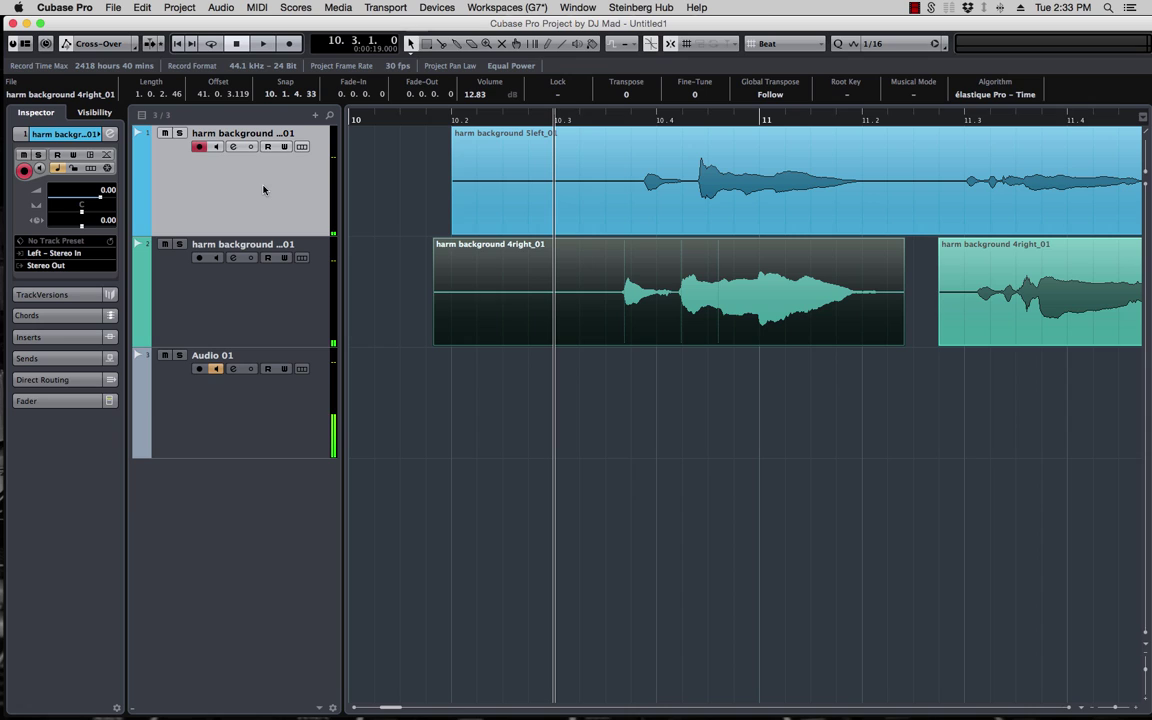
pyautogui.click(264, 292)
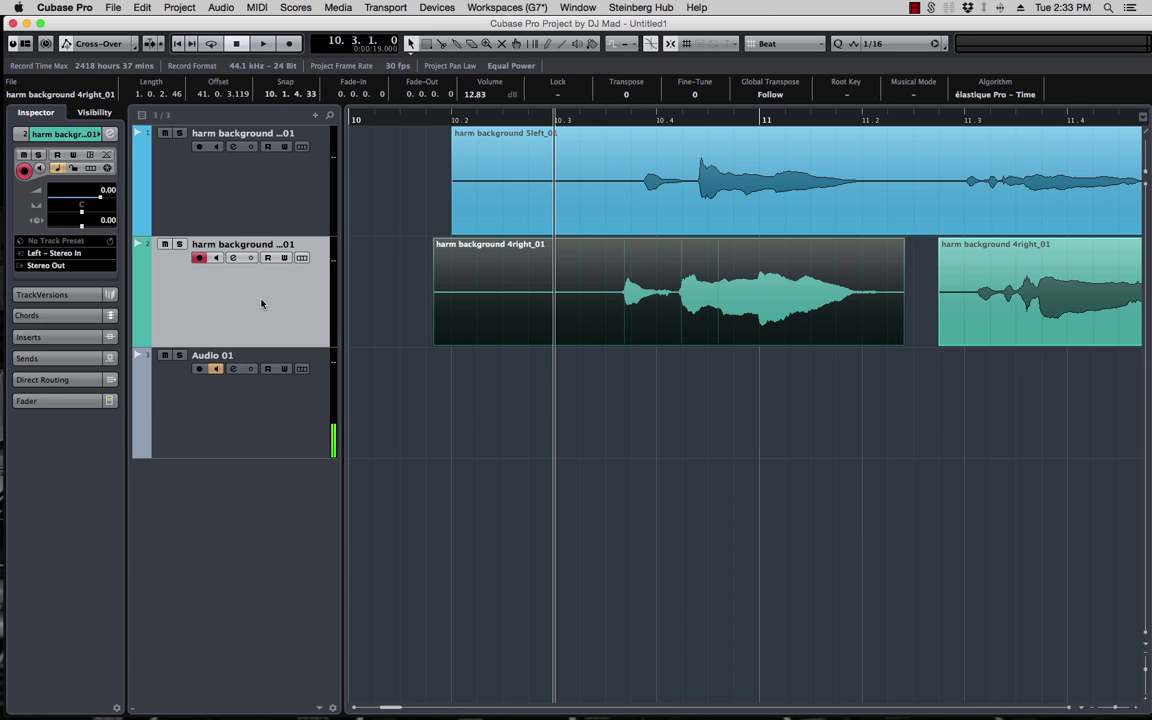
# Step: Load VocALign Pro into the first insert slot of the harm background 4right_01 channel
pyautogui.click(232, 257)
pyautogui.click(378, 188)
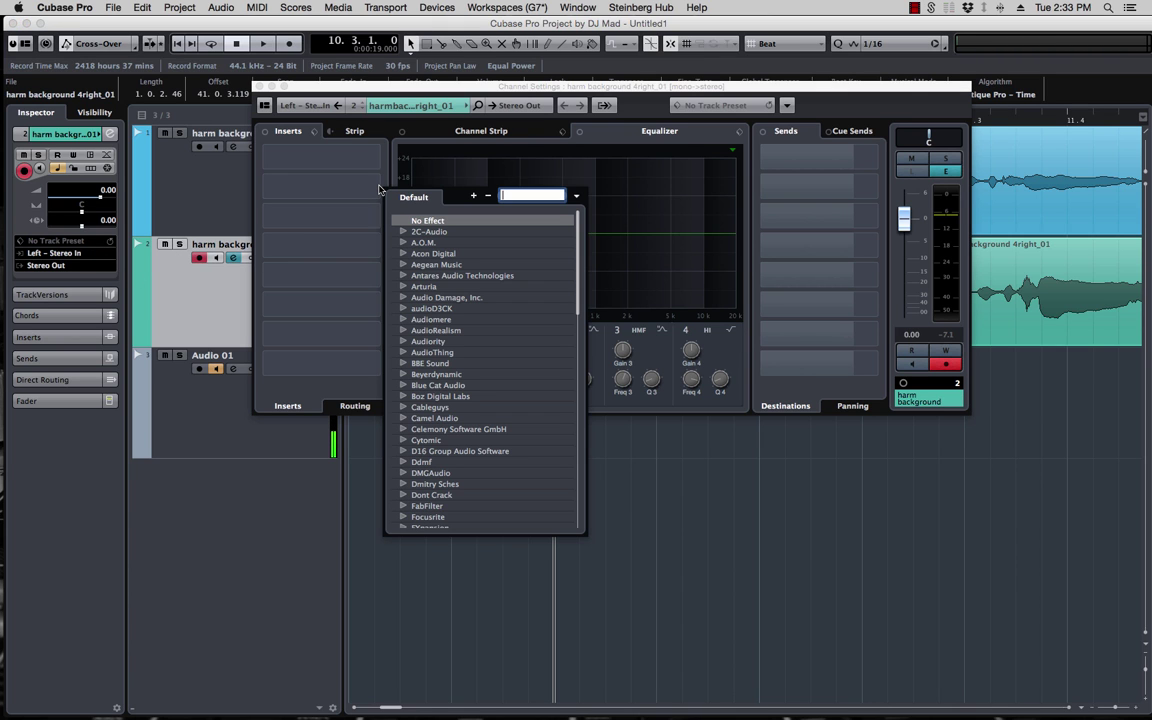
pyautogui.write('voca')
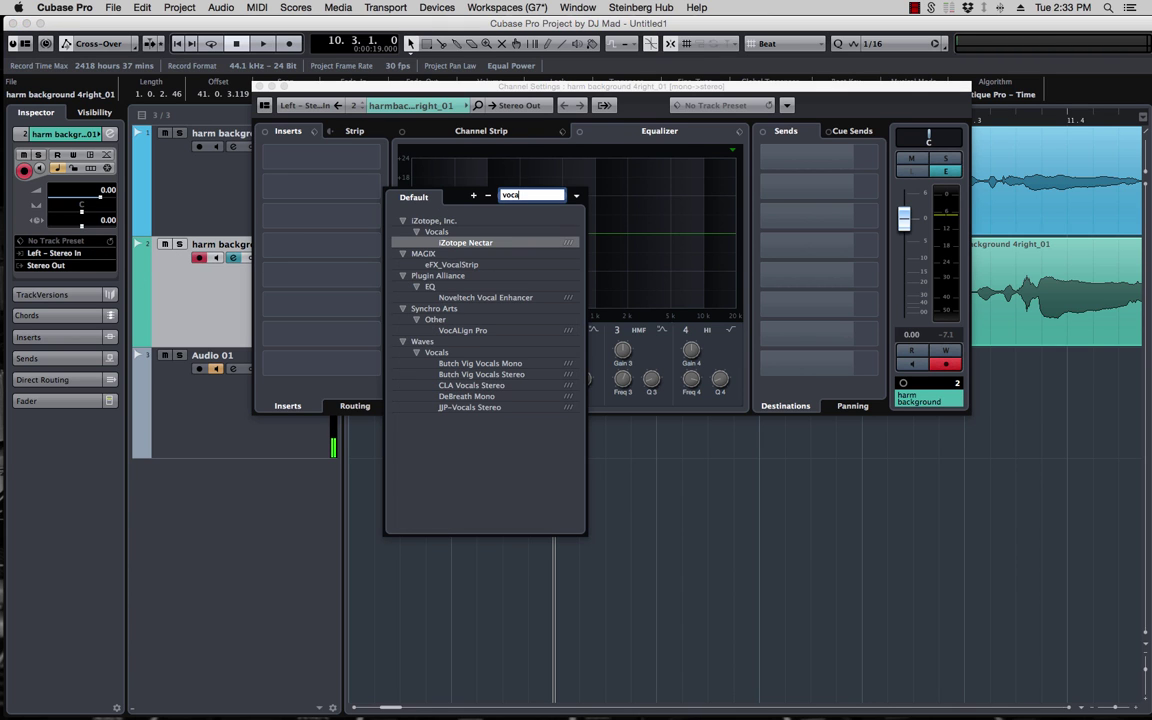
pyautogui.click(474, 331)
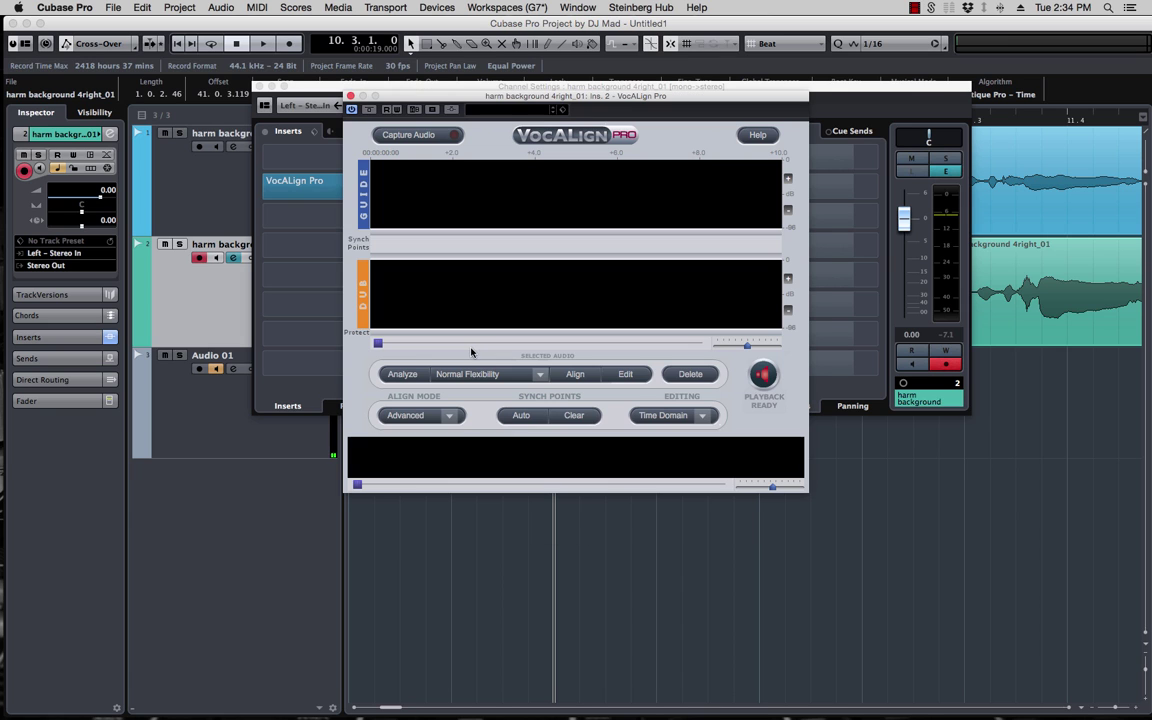
pyautogui.click(291, 92)
# Step: Rename track 2 to 'dub' and track 1 to 'guide'
pyautogui.click(259, 87)
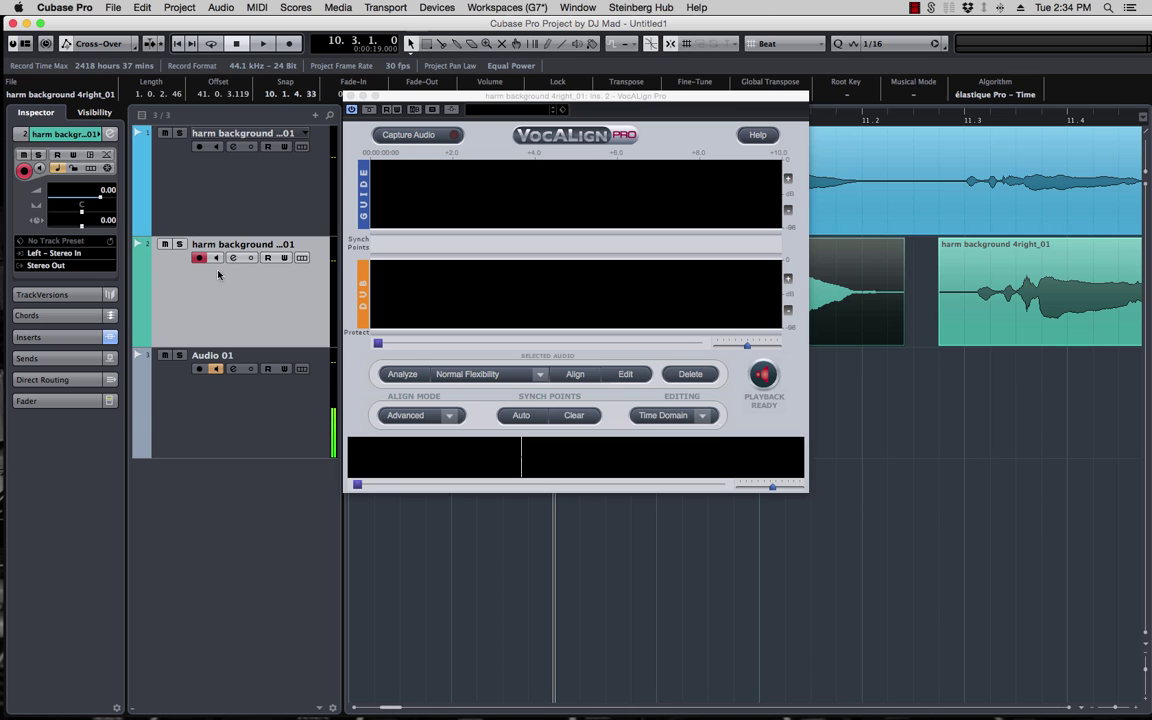
pyautogui.doubleClick(237, 246)
pyautogui.write('dub')
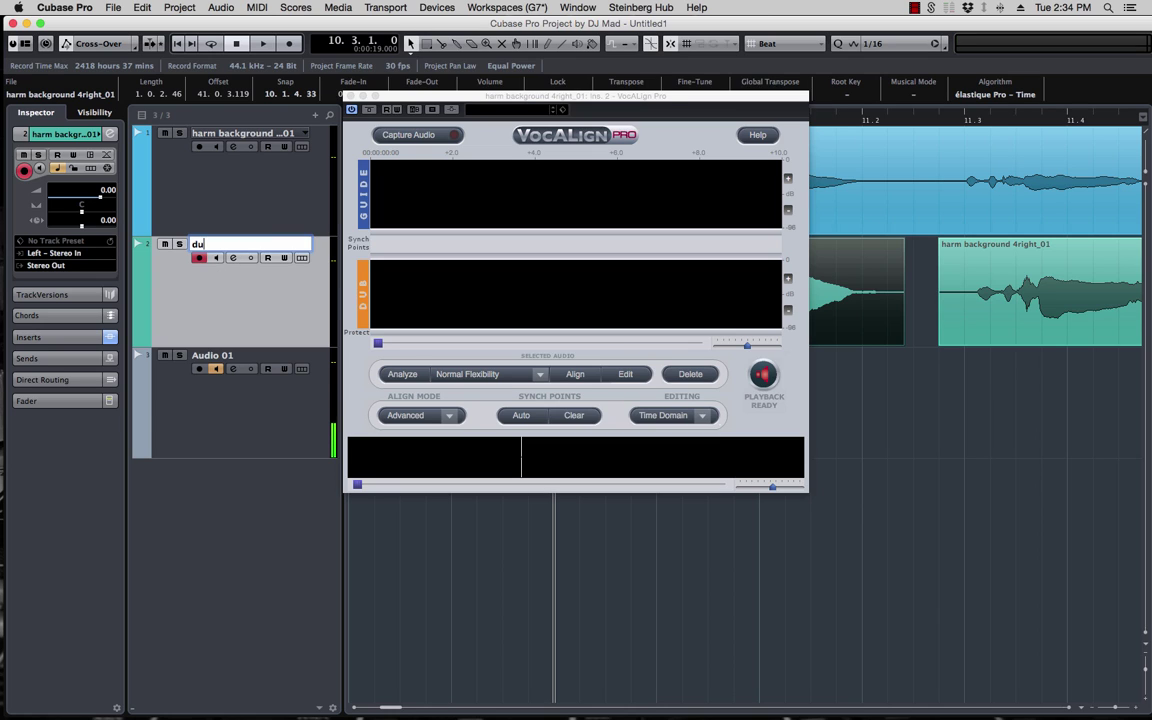
pyautogui.doubleClick(253, 135)
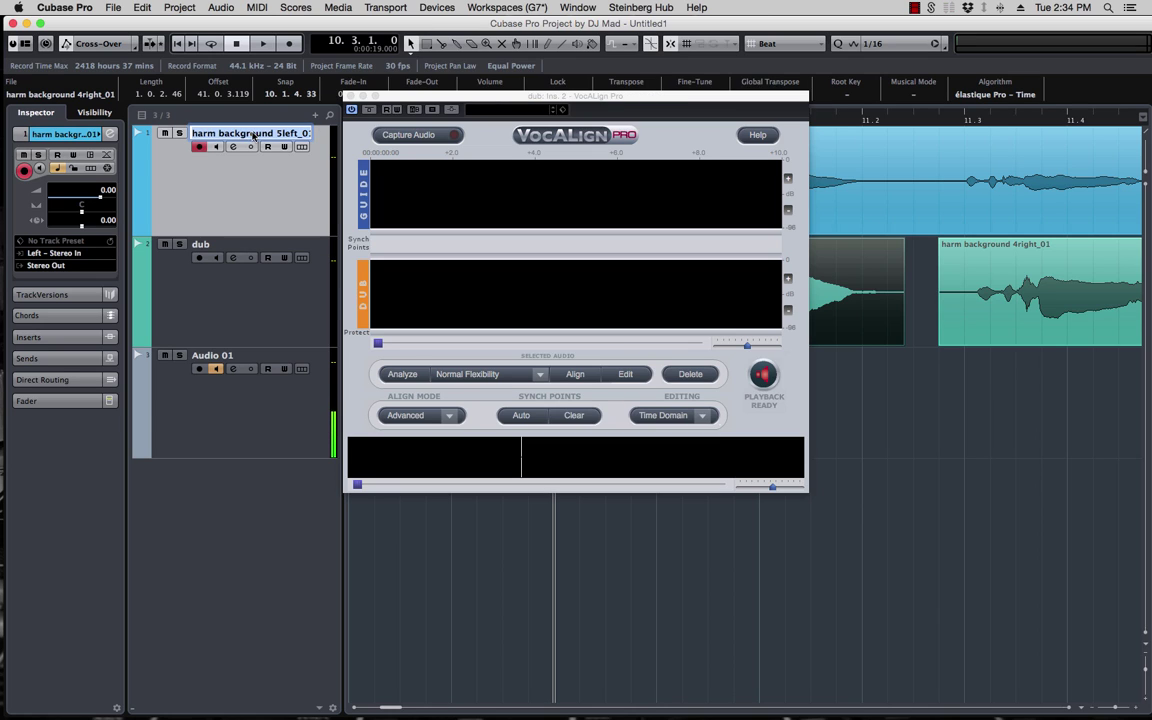
pyautogui.write('guide')
pyautogui.press('Return')
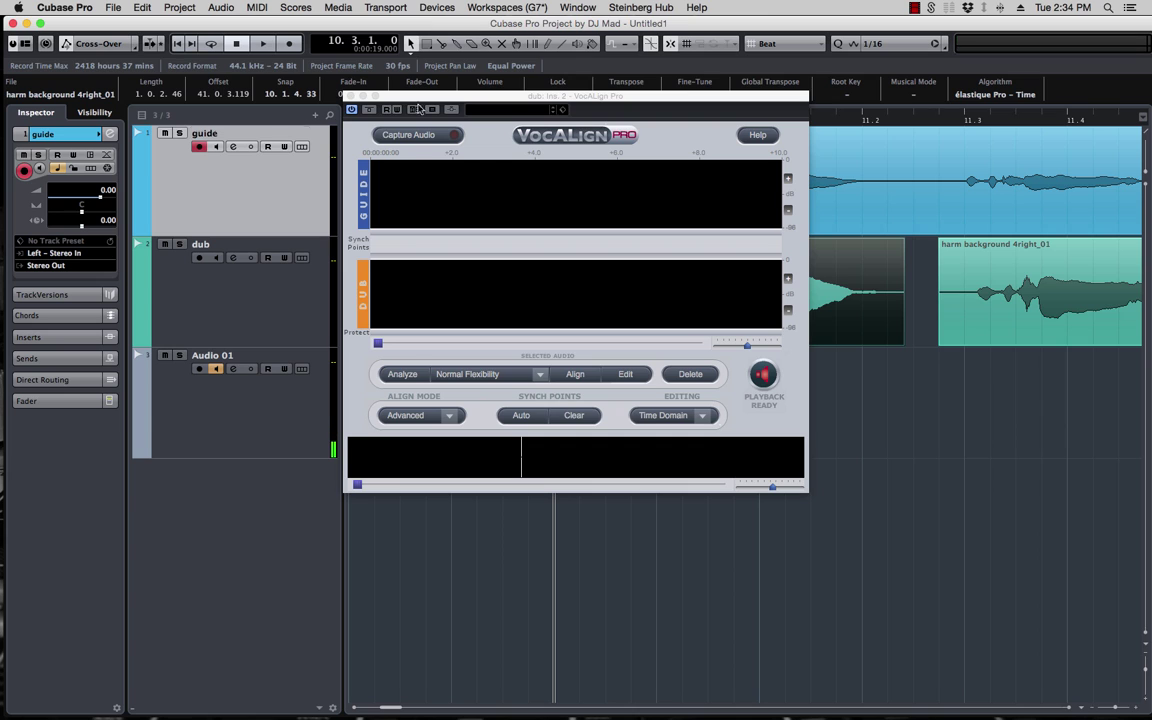
# Step: Move the VocALign window off the dub clip and make the guide track active
pyautogui.moveTo(451, 101); pyautogui.dragTo(525, 161)
pyautogui.press('Down')
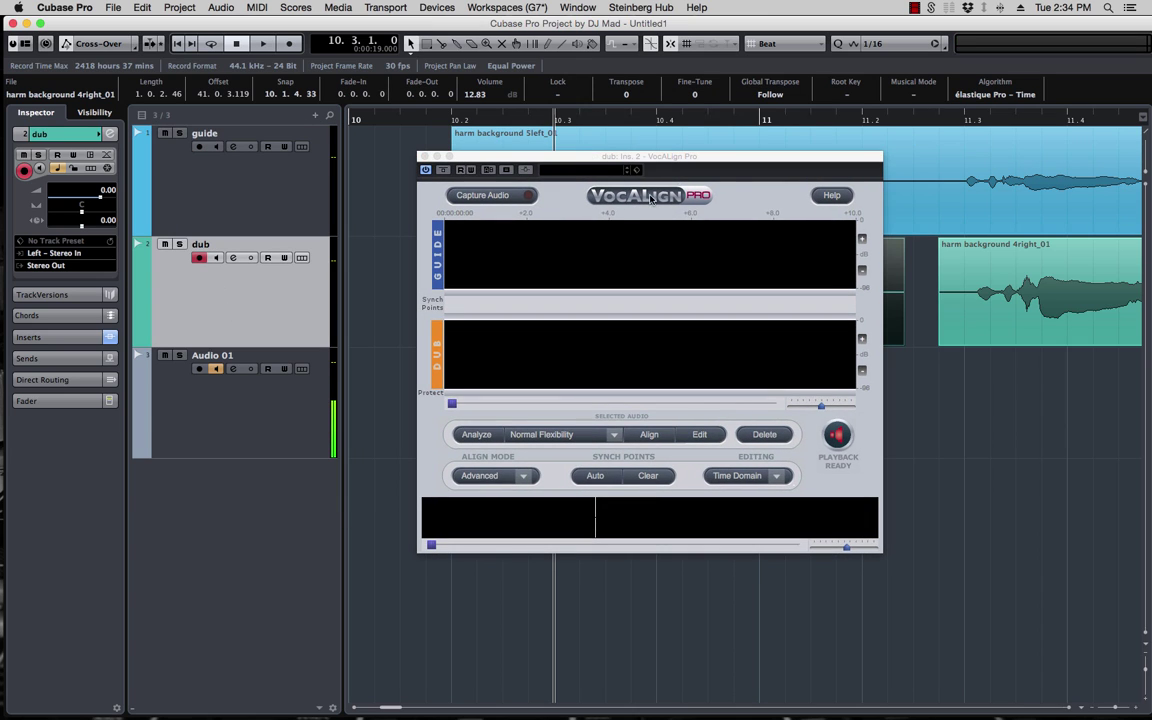
pyautogui.moveTo(585, 158); pyautogui.dragTo(669, 153)
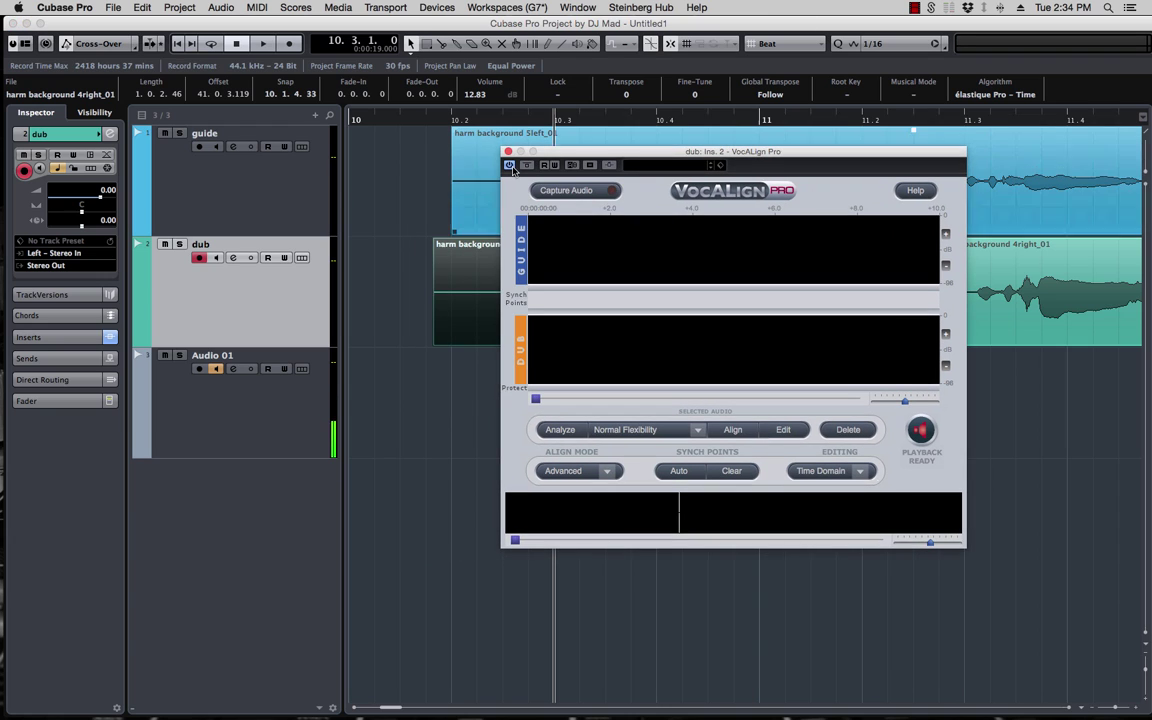
pyautogui.click(198, 166)
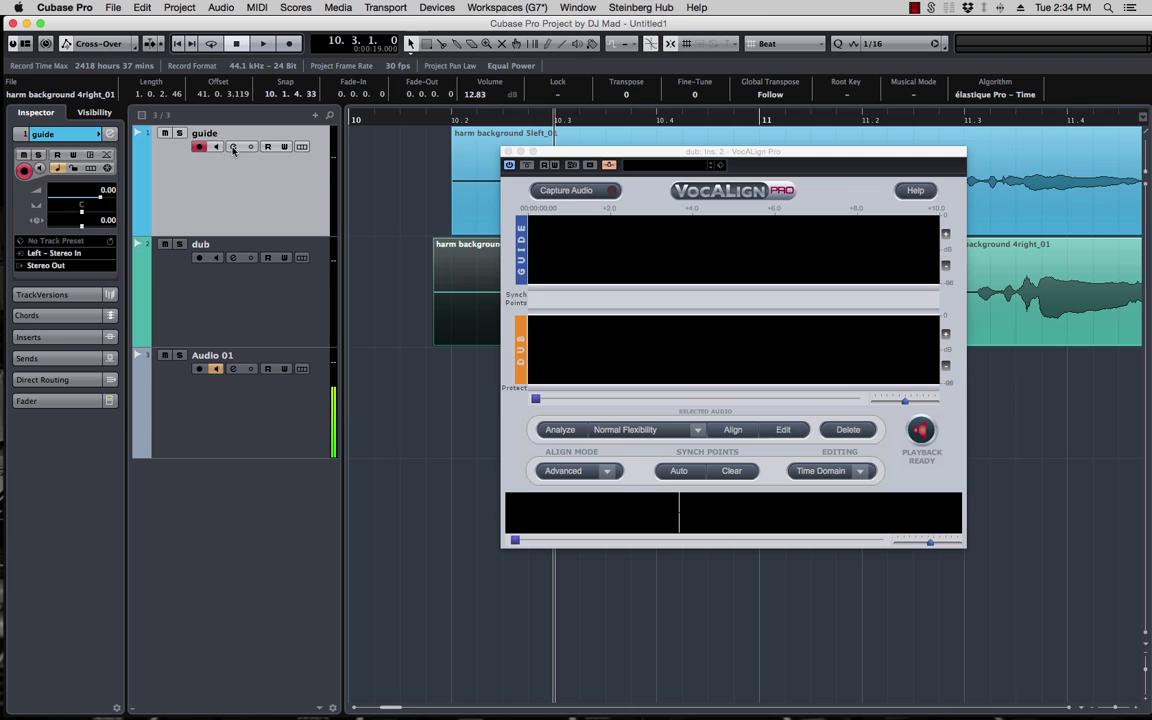
# Step: Route the guide track's Send 1 to 'dub: Ins. 2 - VocALign Pro'
pyautogui.click(233, 147)
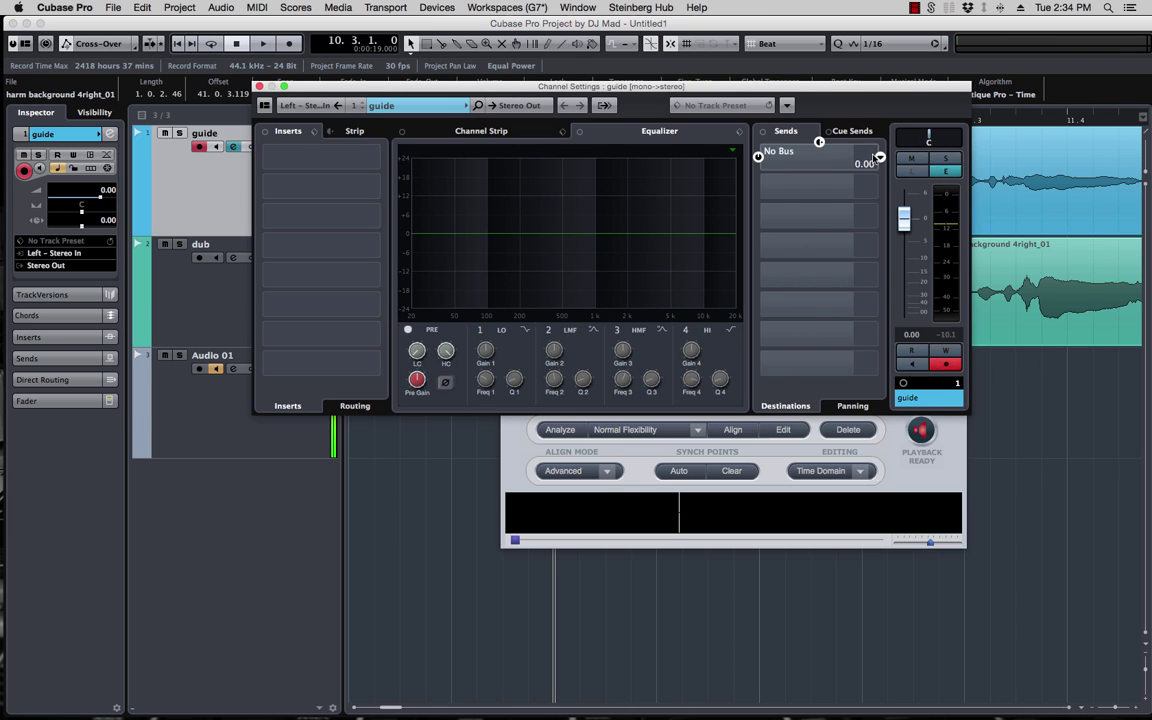
pyautogui.click(880, 157)
pyautogui.click(922, 266)
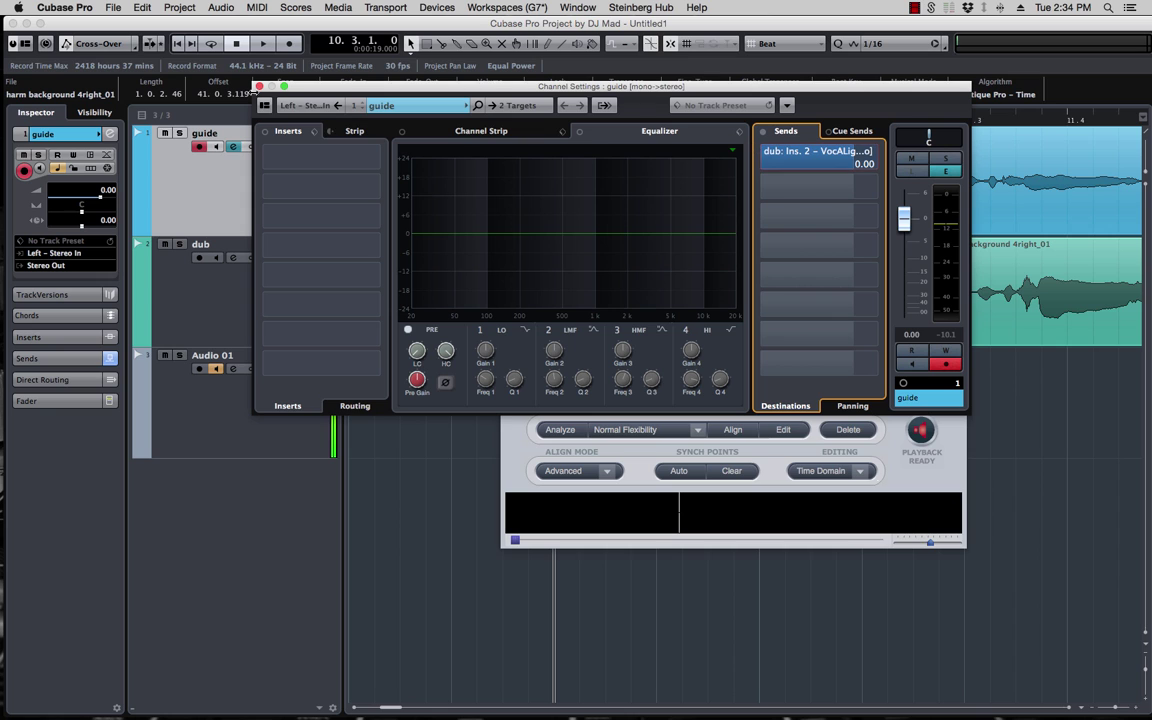
pyautogui.click(258, 87)
# Step: Capture the guide and dub audio into VocALign Pro by playing the section once
pyautogui.click(170, 305)
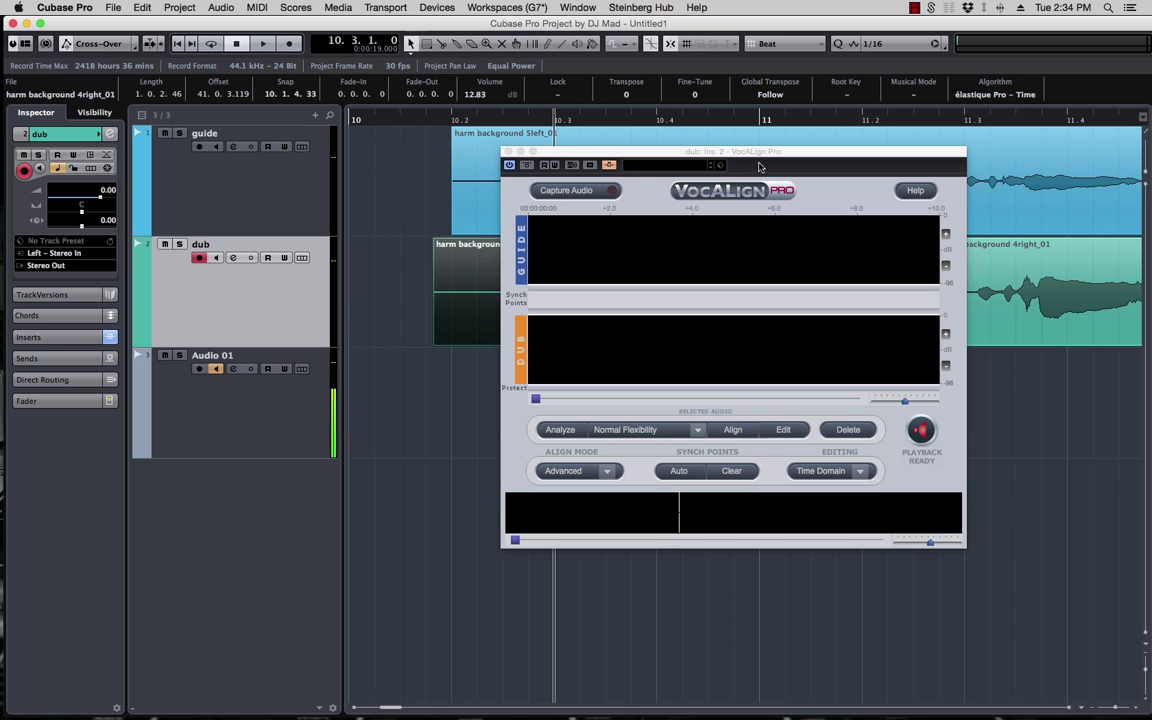
pyautogui.moveTo(640, 151); pyautogui.dragTo(664, 138)
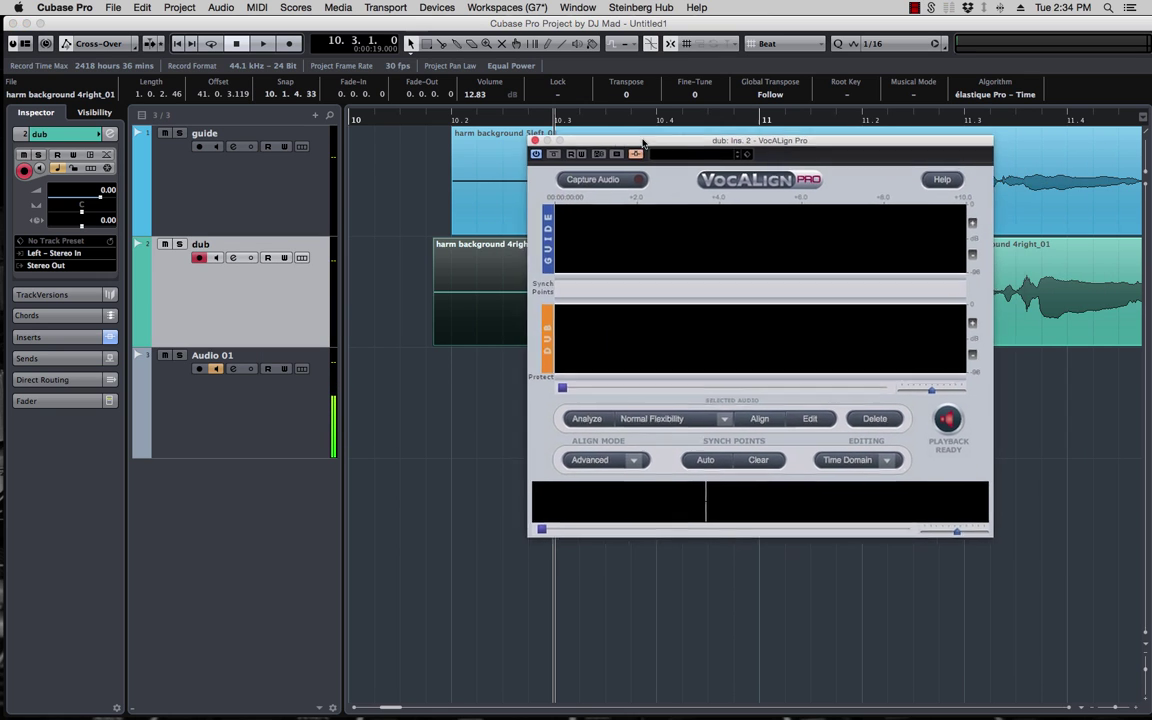
pyautogui.click(594, 179)
pyautogui.moveTo(653, 145); pyautogui.dragTo(604, 228)
pyautogui.press('space')
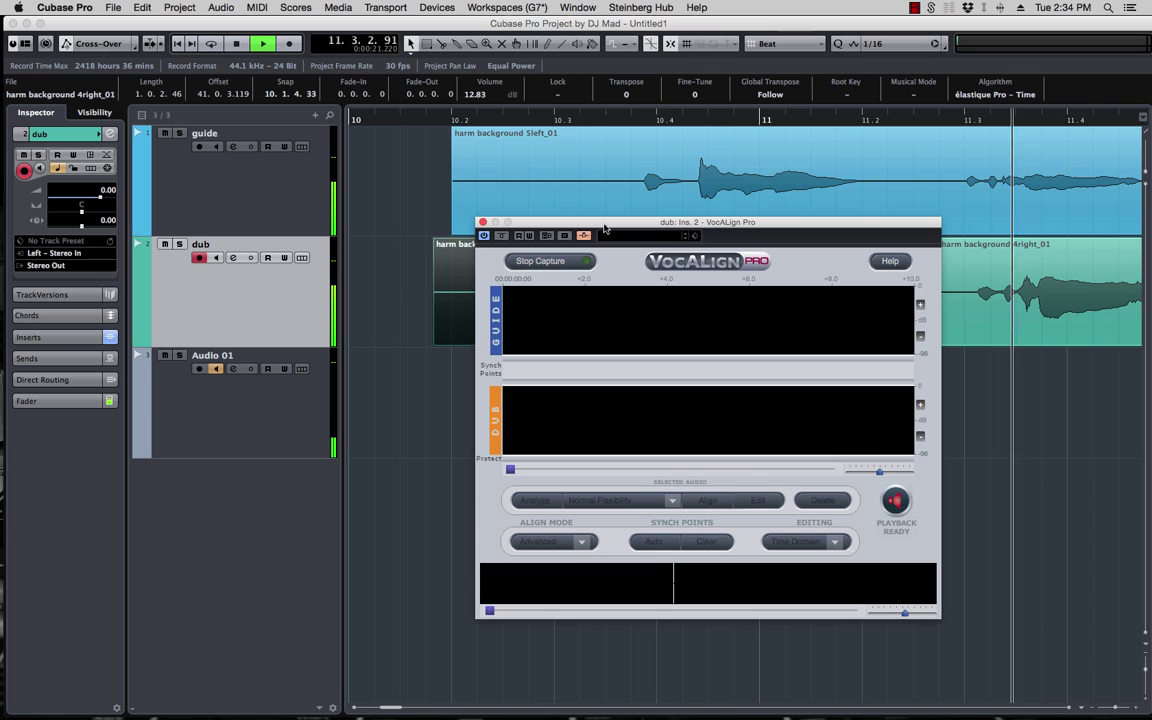
pyautogui.press('space')
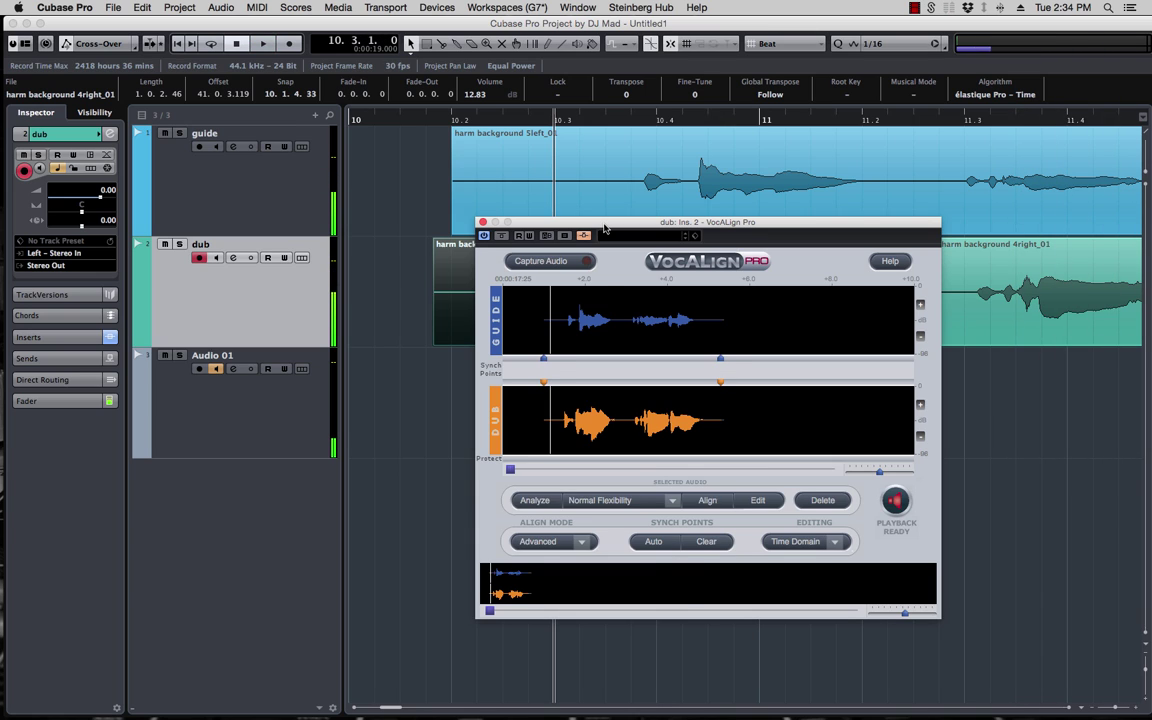
pyautogui.moveTo(604, 228); pyautogui.dragTo(604, 174)
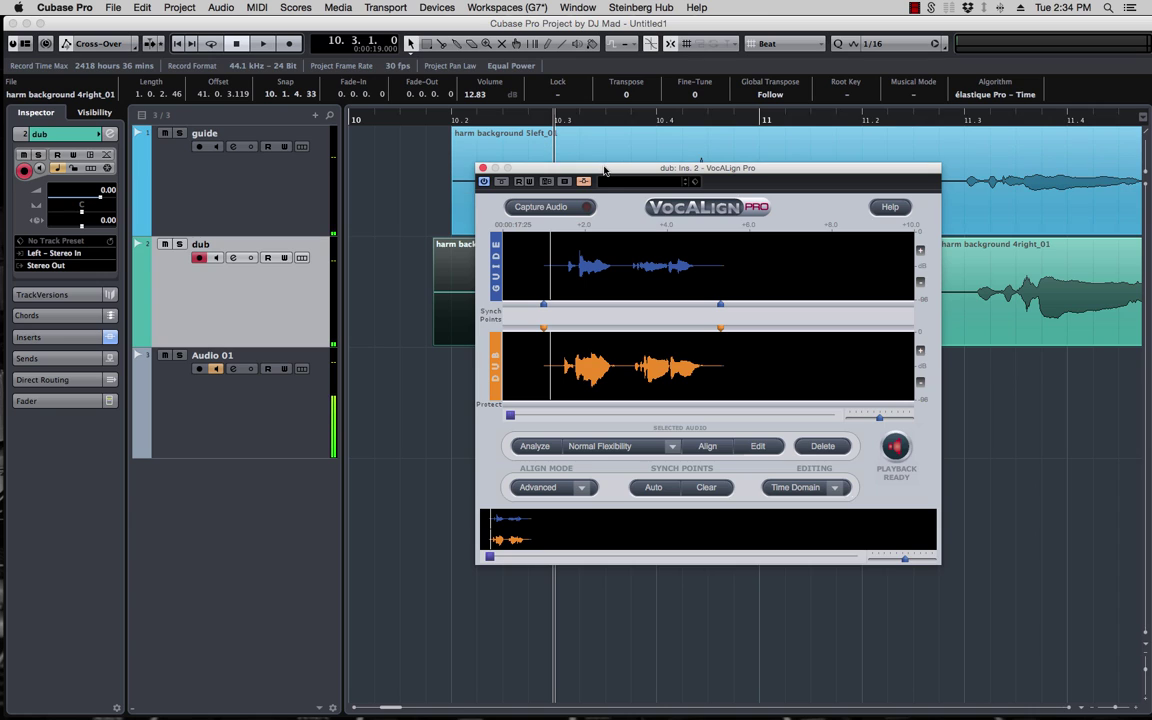
# Step: Show the detailed waveform view and play the aligned dub against the guide
pyautogui.click(759, 447)
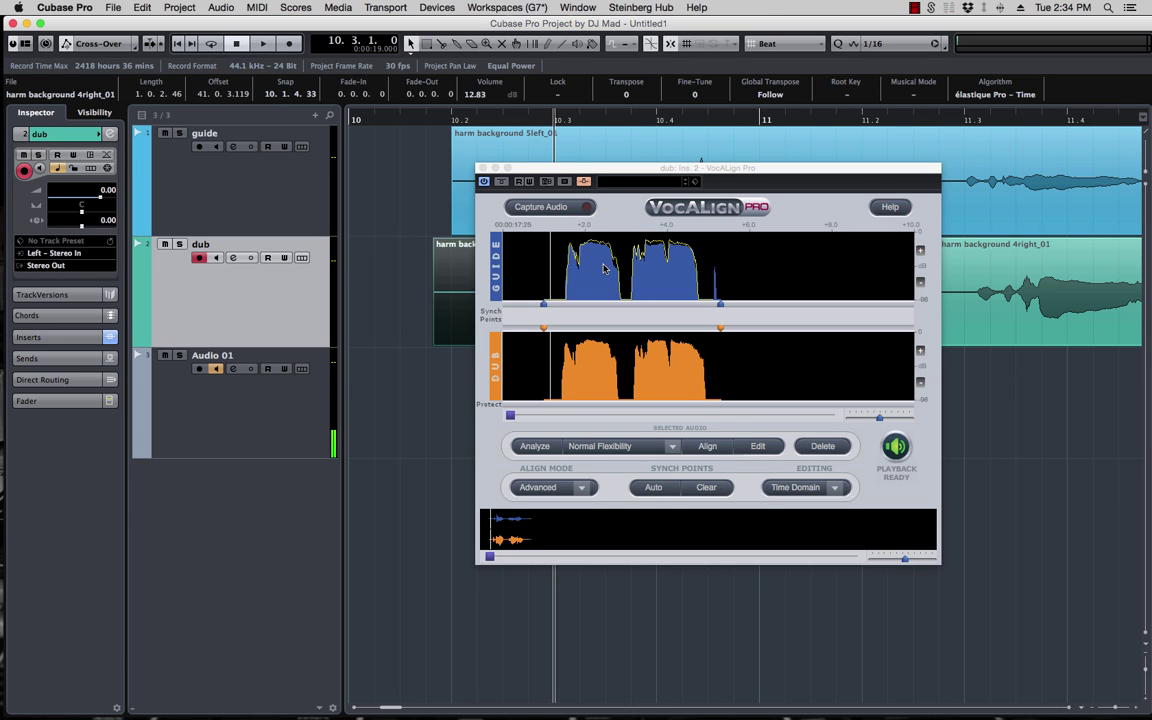
pyautogui.moveTo(548, 179); pyautogui.dragTo(601, 323)
pyautogui.press('space')
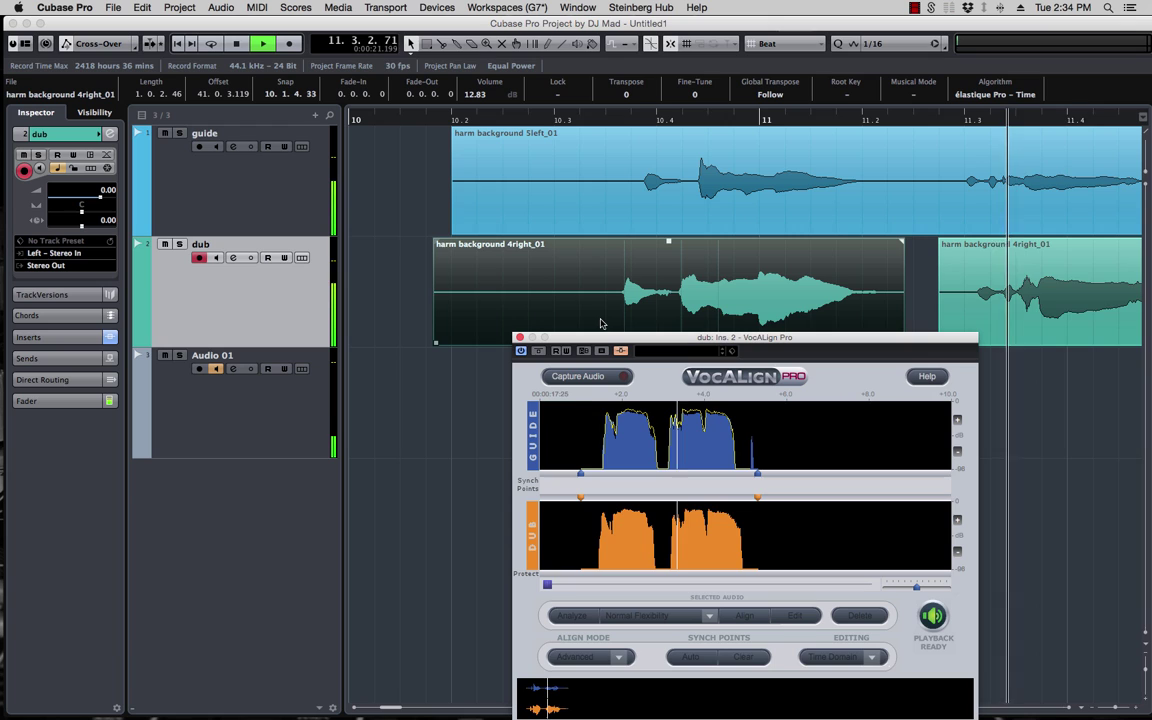
pyautogui.press('space')
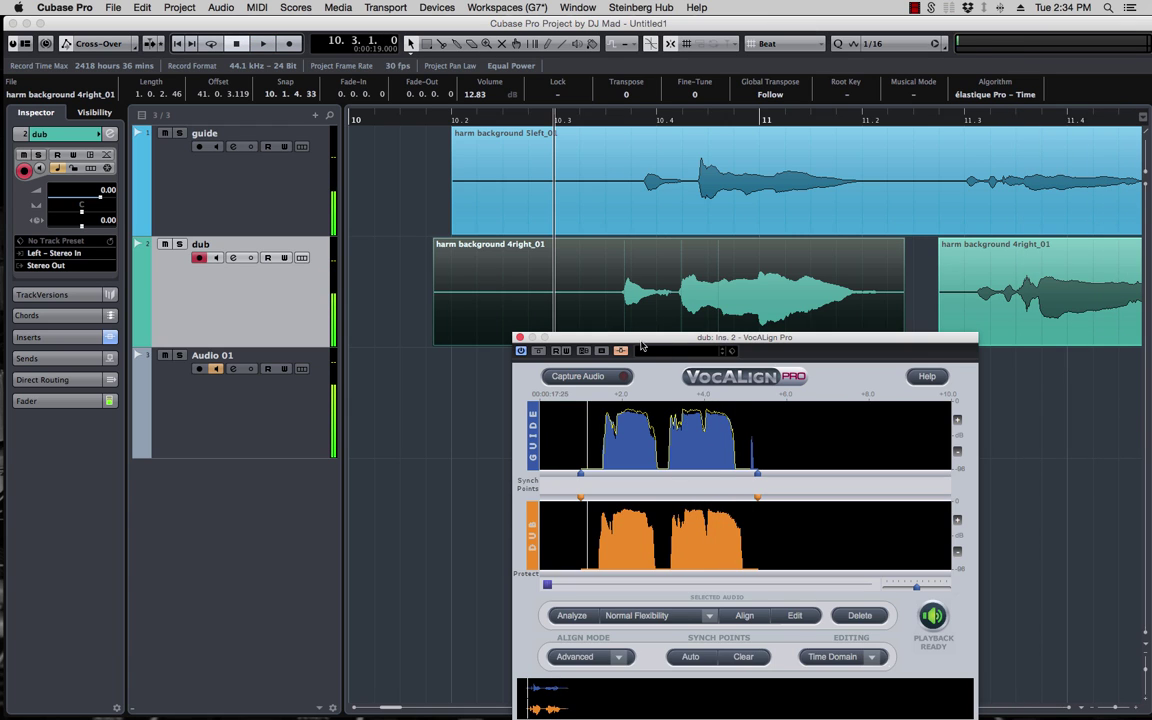
pyautogui.moveTo(644, 338); pyautogui.dragTo(794, 202)
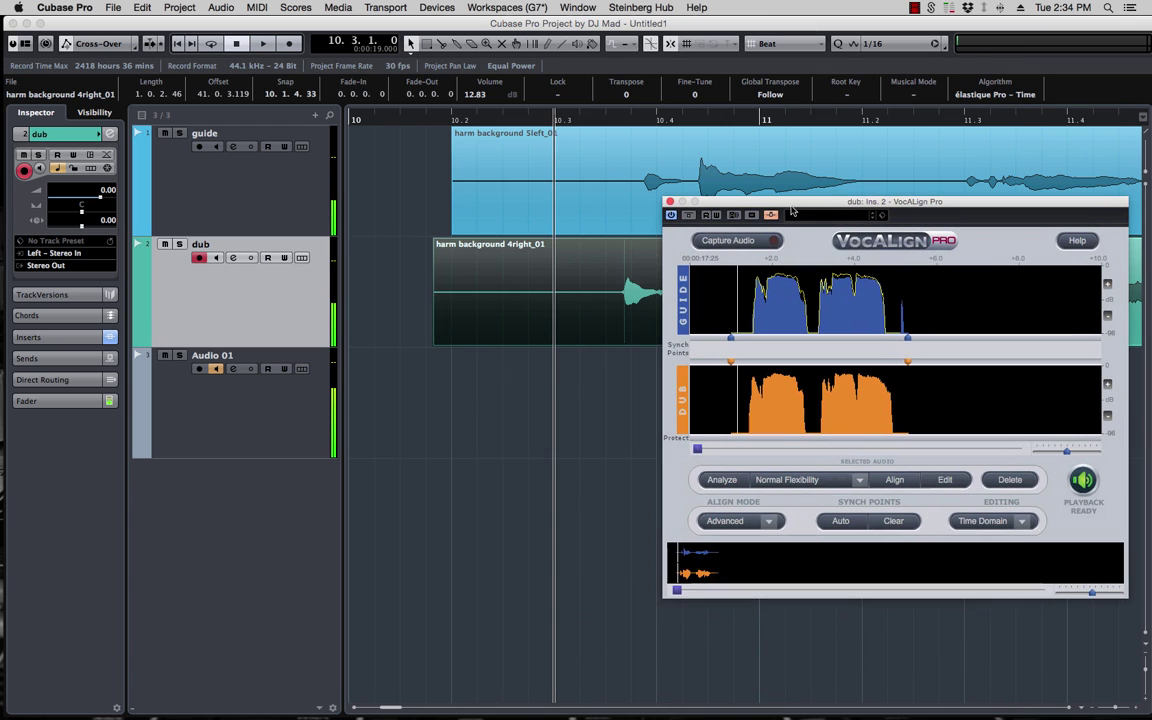
# Step: Compare playback of the dub with VocALign bypassed and with alignment active
pyautogui.click(689, 216)
pyautogui.press('space')
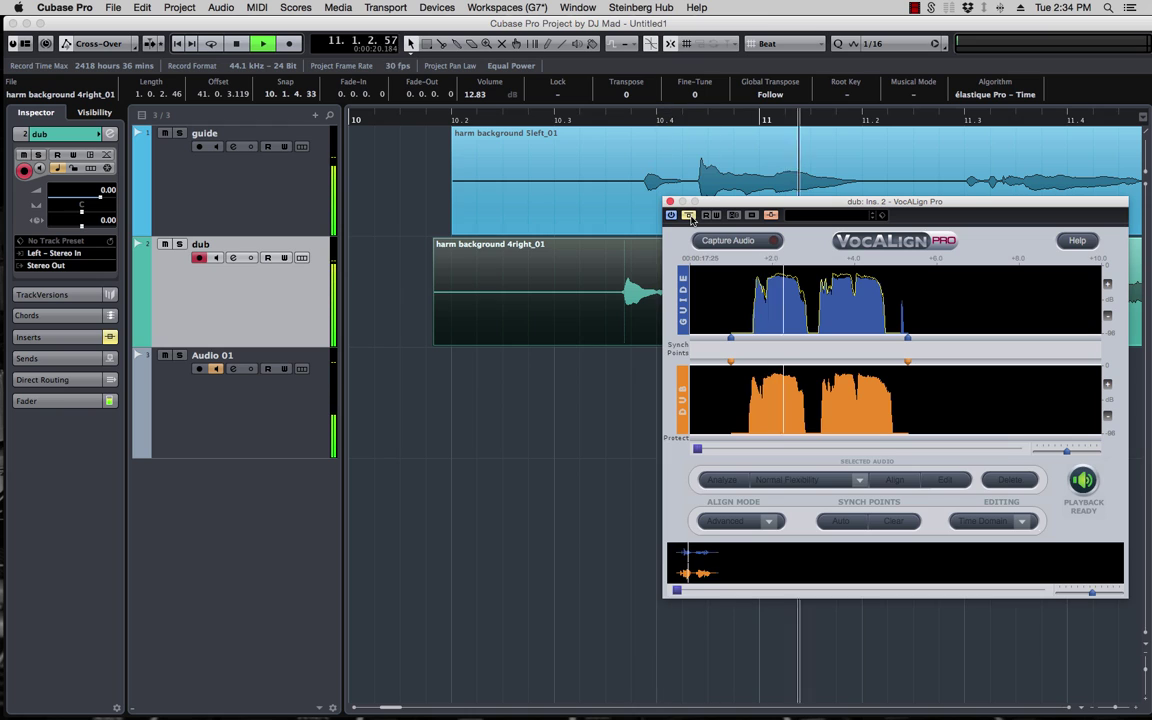
pyautogui.click(689, 216)
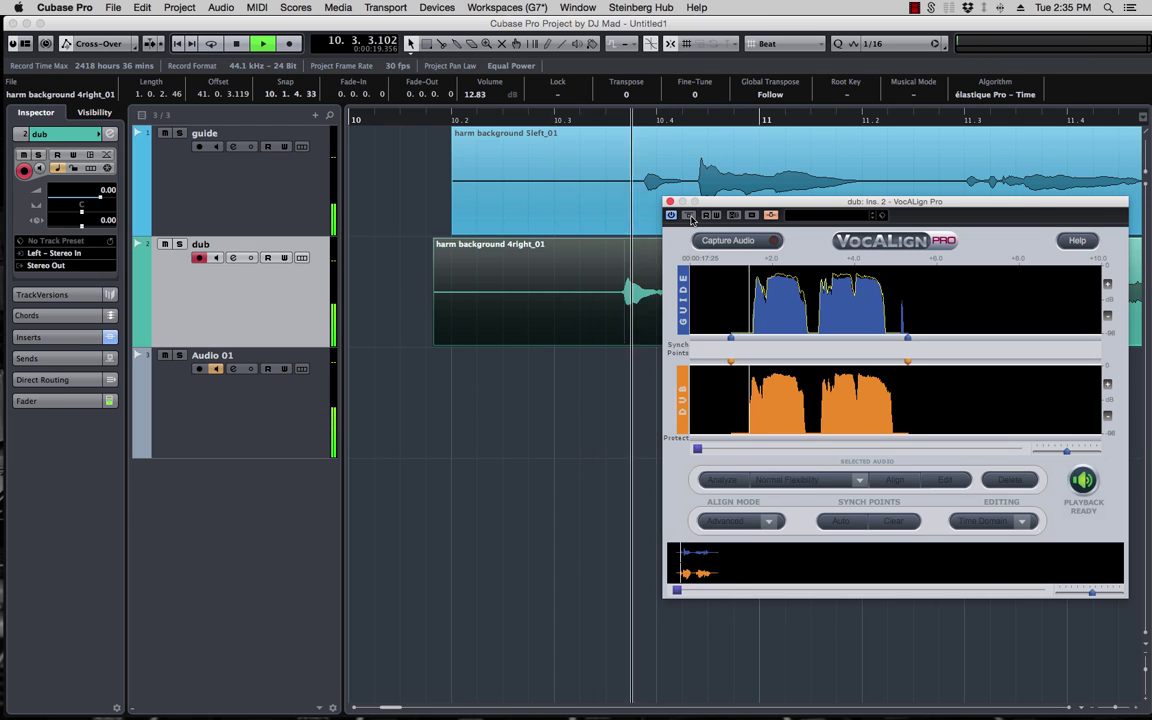
pyautogui.press('space')
pyautogui.click(689, 216)
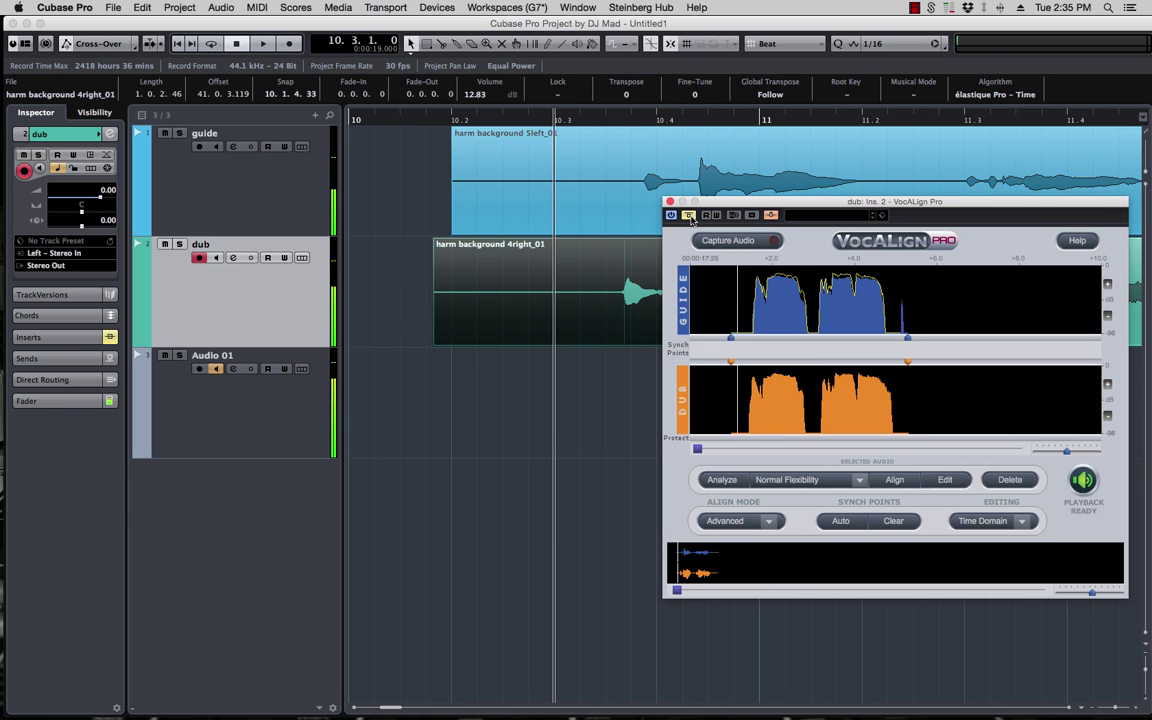
pyautogui.press('space')
pyautogui.press('space')
pyautogui.press('space')
pyautogui.moveTo(764, 202); pyautogui.dragTo(528, 218)
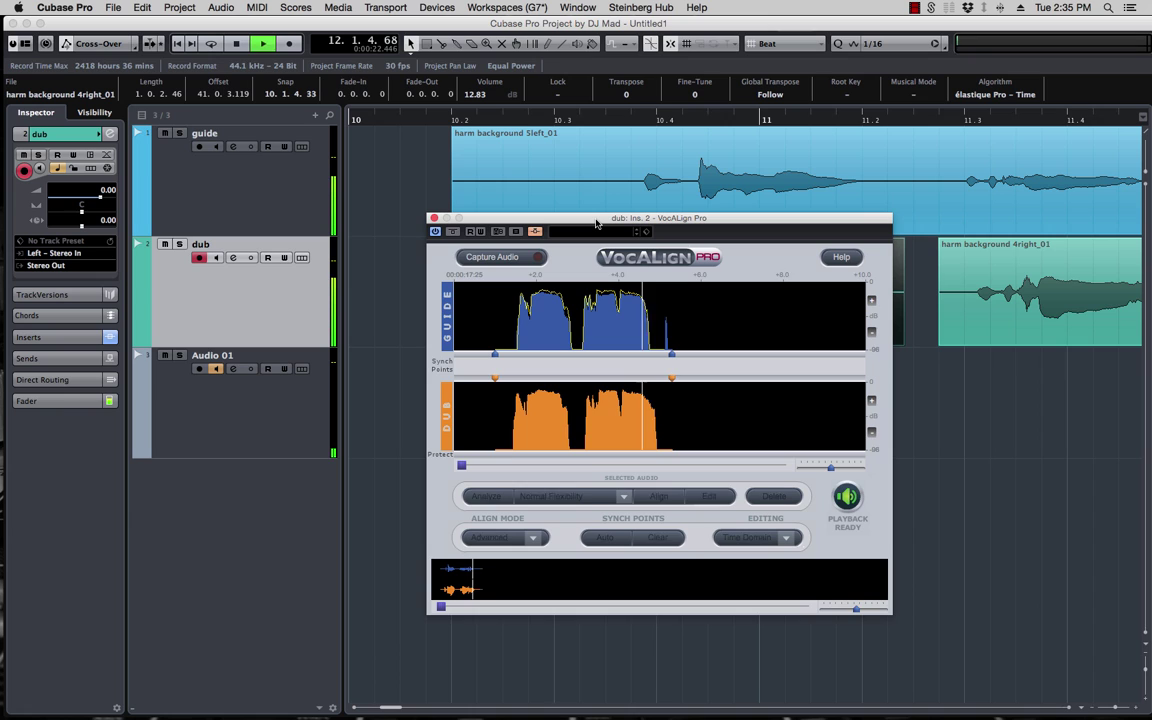
# Step: Stop playback and move the VocALign window lower-left to reveal the dub clip
pyautogui.press('space')
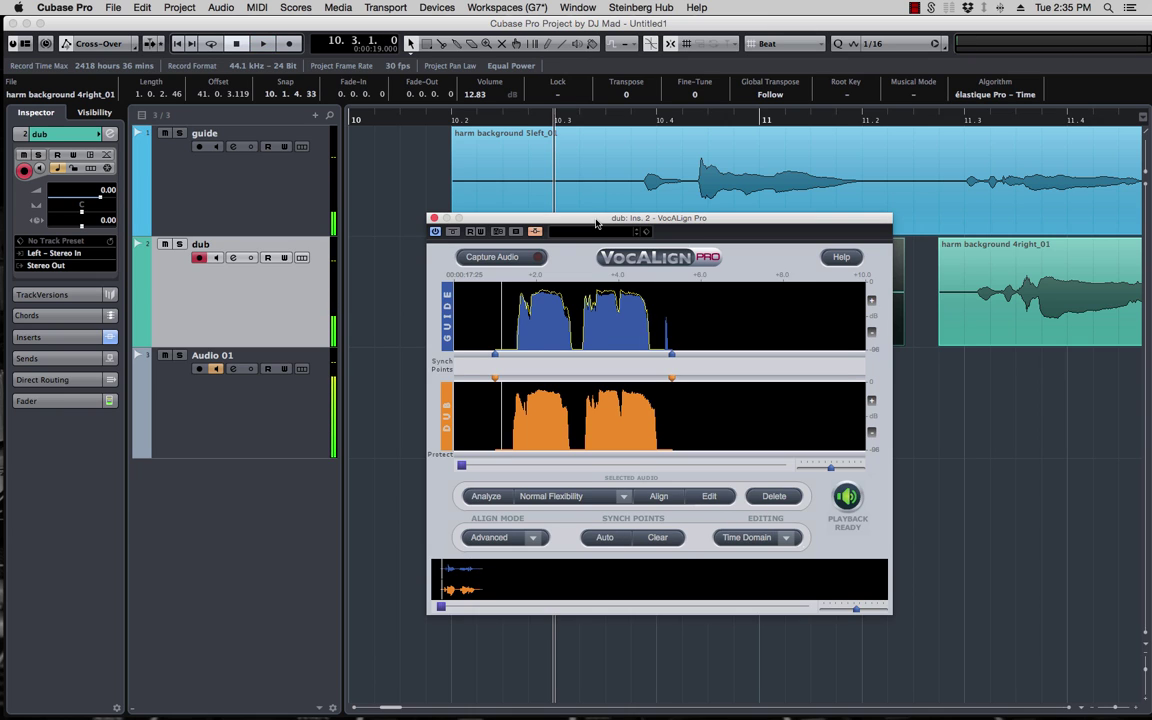
pyautogui.moveTo(595, 218); pyautogui.dragTo(675, 163)
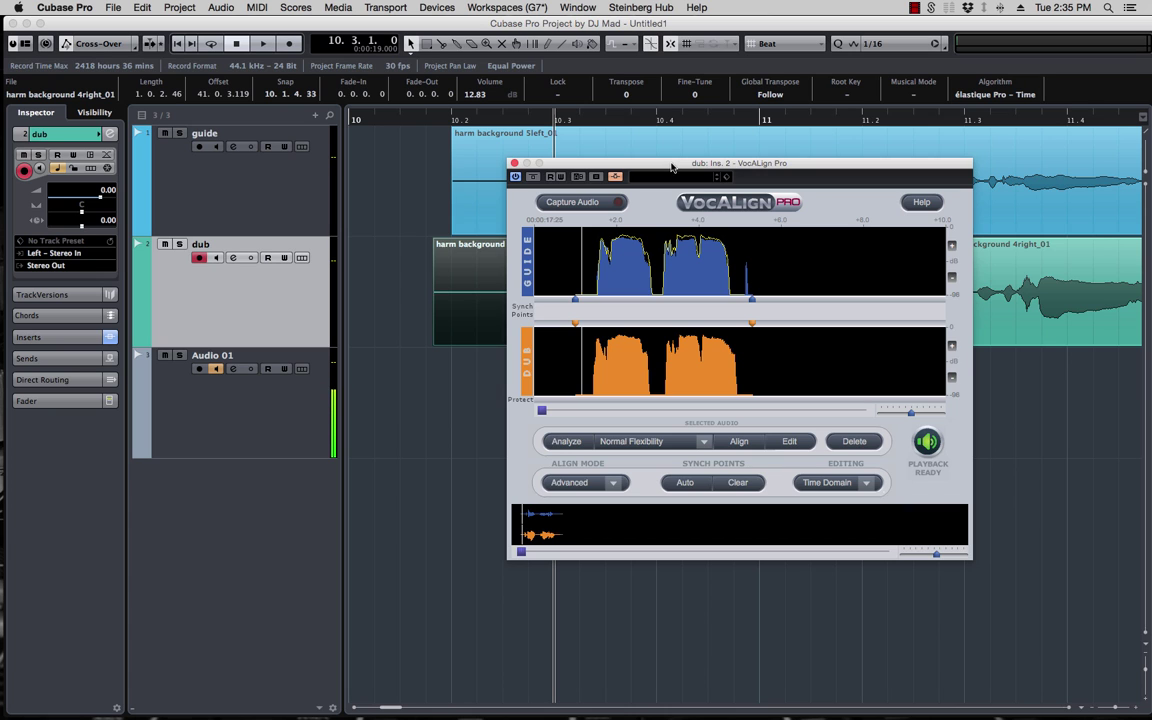
pyautogui.moveTo(671, 166); pyautogui.dragTo(795, 223)
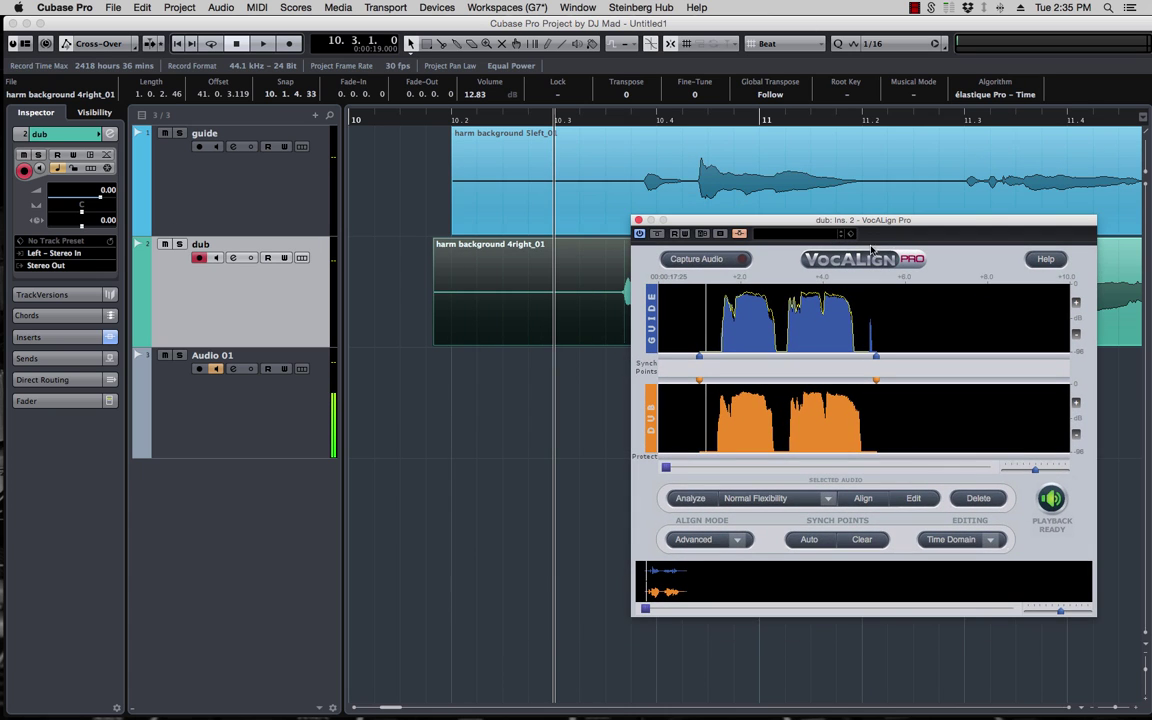
pyautogui.moveTo(748, 226); pyautogui.dragTo(618, 317)
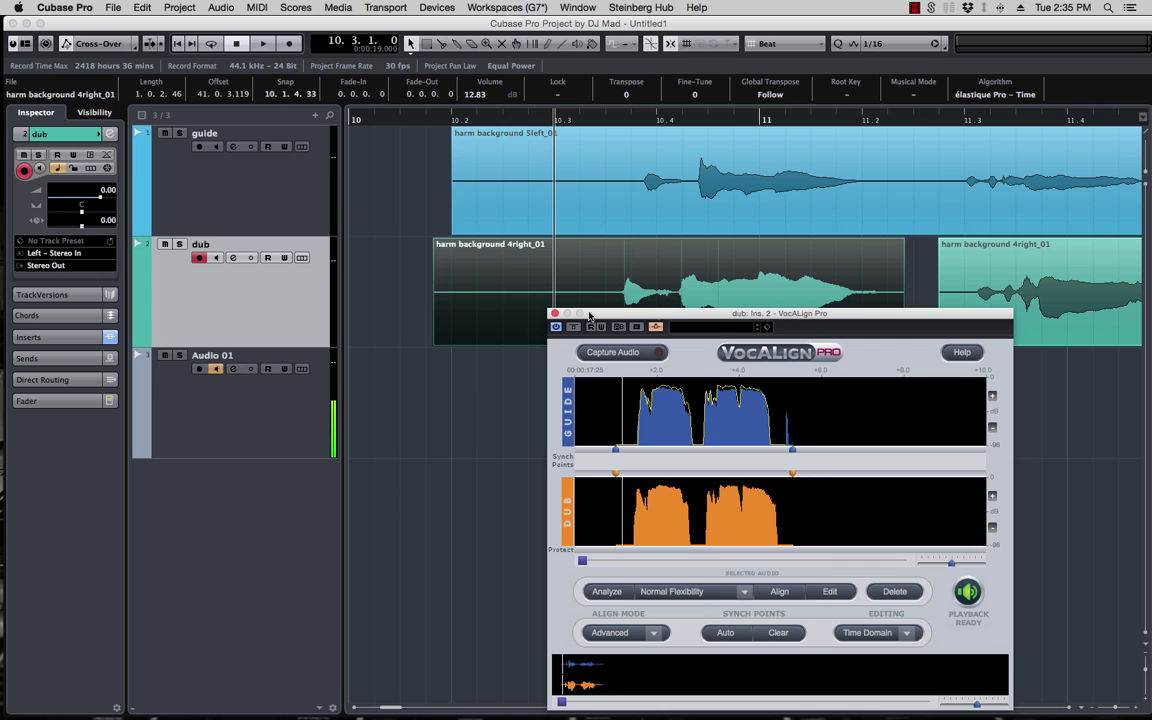
pyautogui.moveTo(785, 318); pyautogui.dragTo(716, 318)
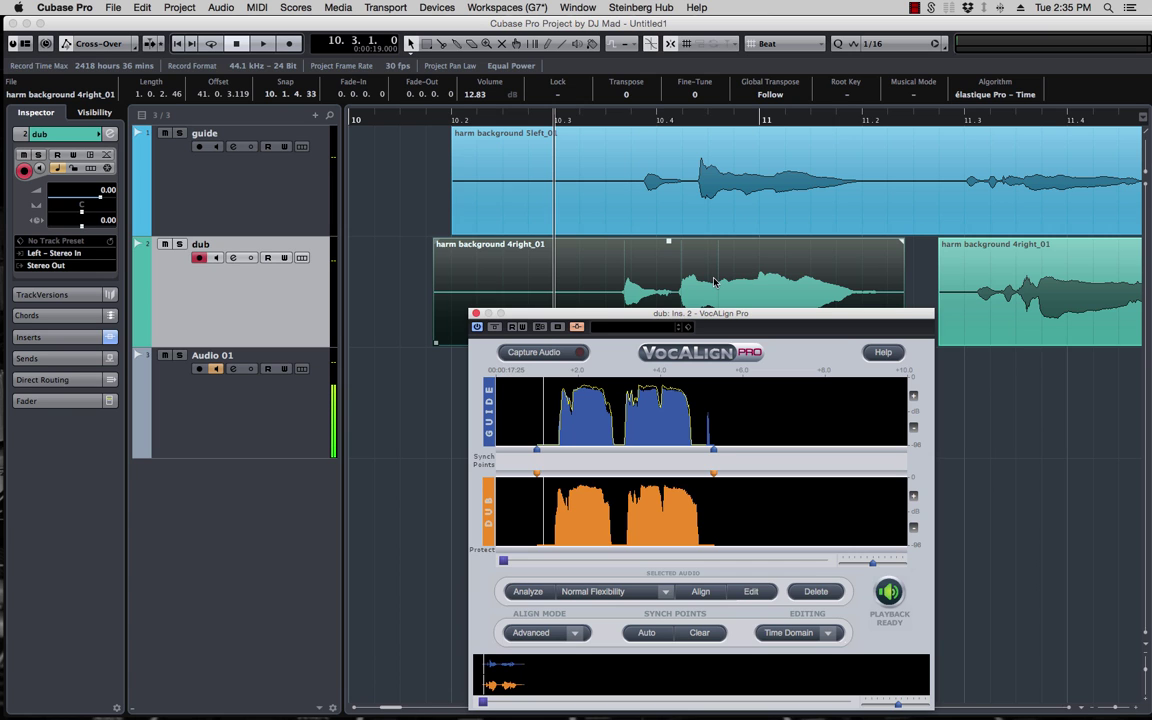
# Step: Render the aligned dub in place to a new 'dub (R)' track and zoom in to compare
pyautogui.keyDown('ctrl'); pyautogui.scroll(-3, 718, 300); pyautogui.keyUp('ctrl')
pyautogui.moveTo(718, 317); pyautogui.dragTo(659, 385)
pyautogui.moveTo(537, 279); pyautogui.dragTo(1030, 290)
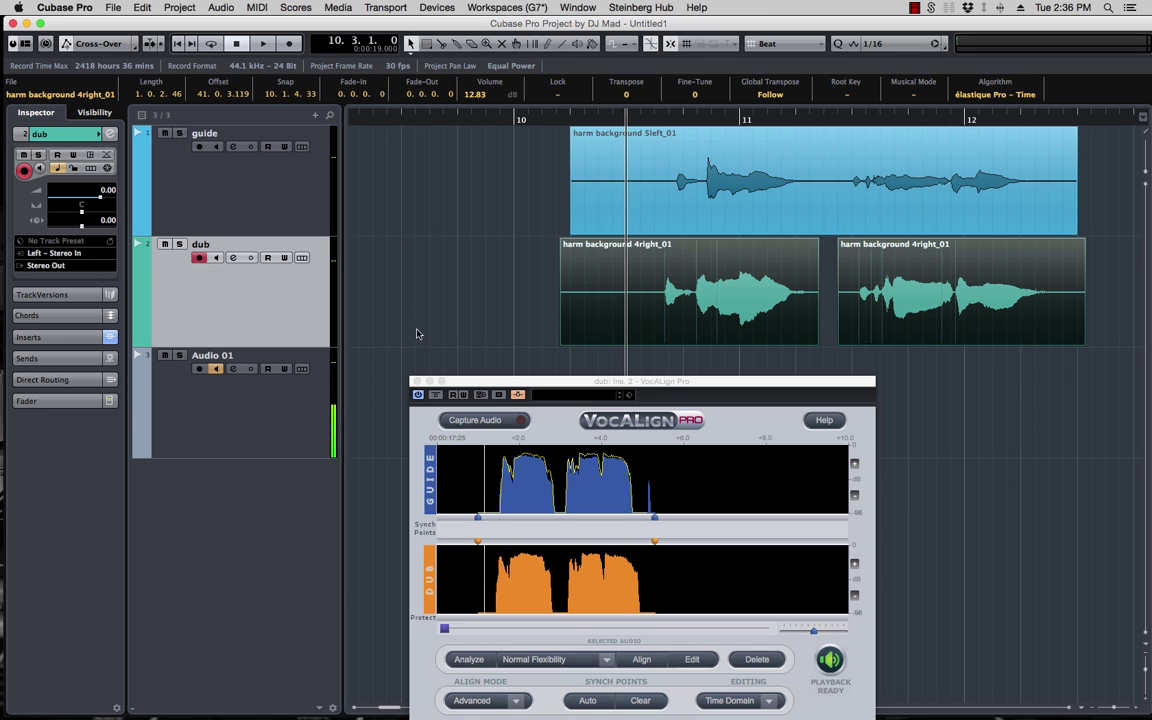
pyautogui.press('super+r')
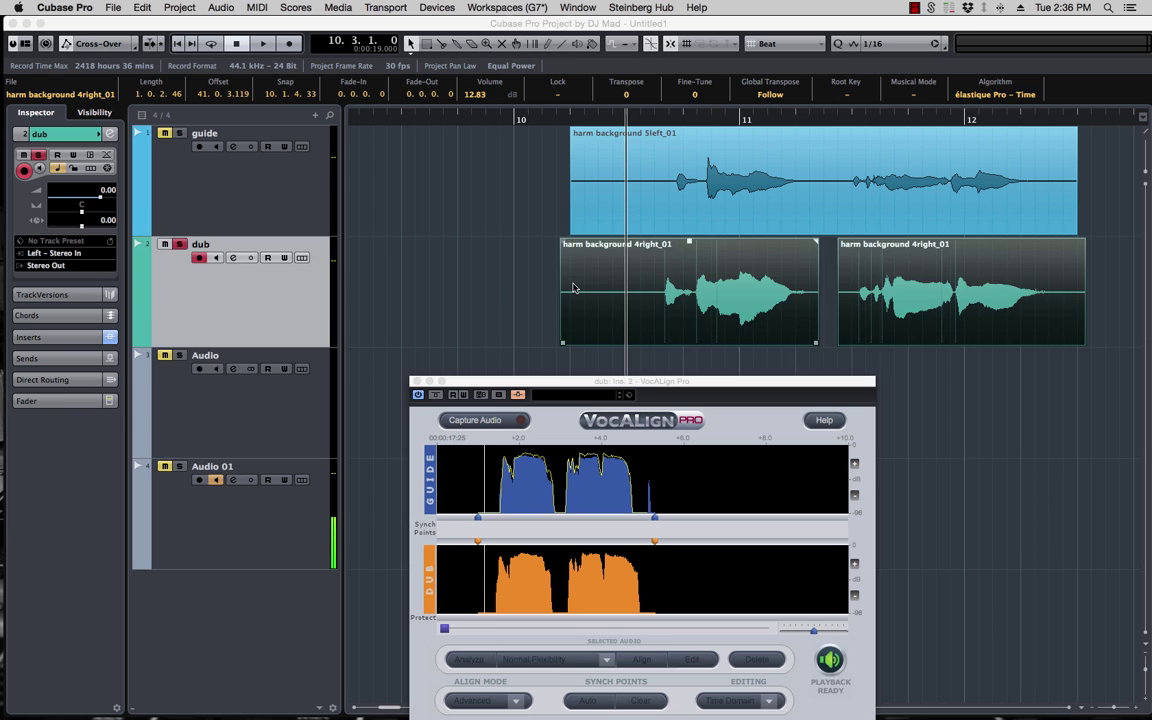
pyautogui.moveTo(648, 387); pyautogui.dragTo(305, 140)
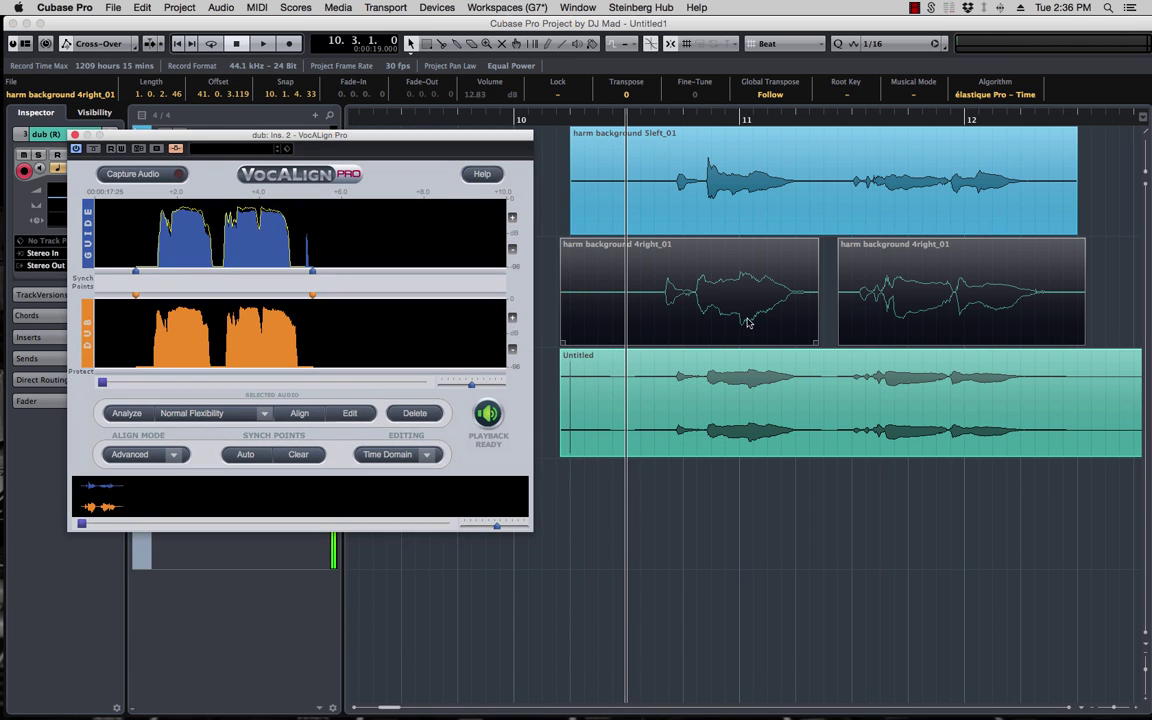
pyautogui.press('h')
pyautogui.press('h')
pyautogui.press('h')
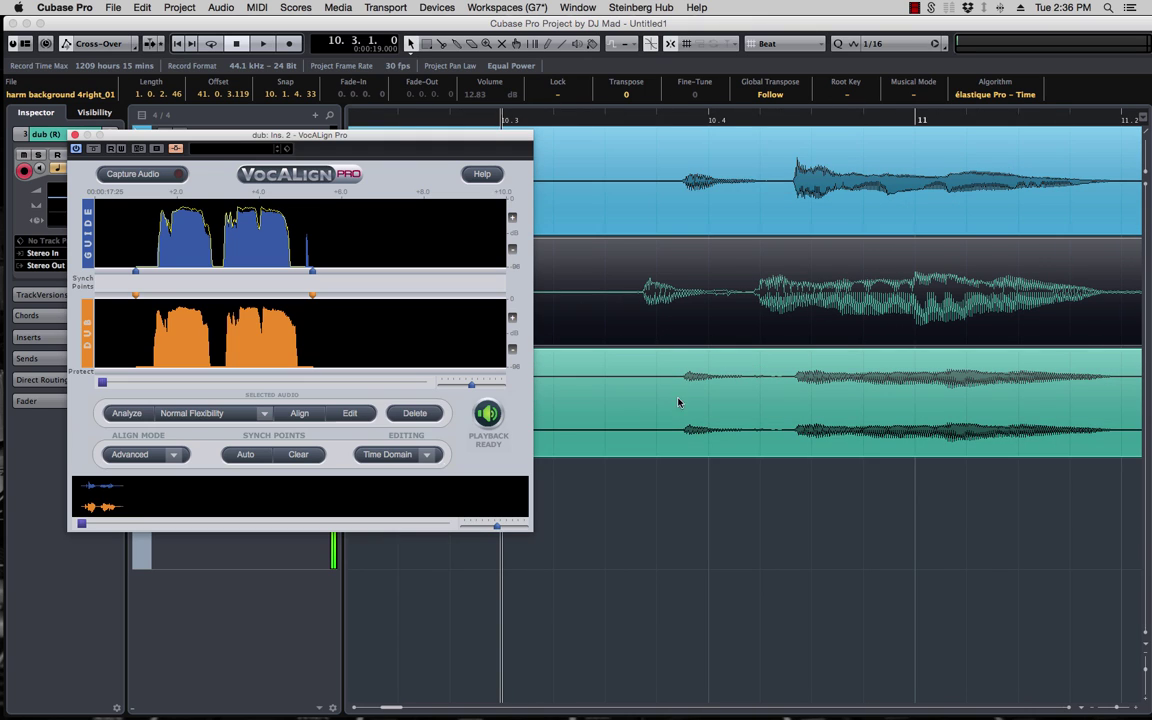
# Step: Audition the rendered dub against the guide, moving the VocAlign window off the track list
pyautogui.click(615, 273)
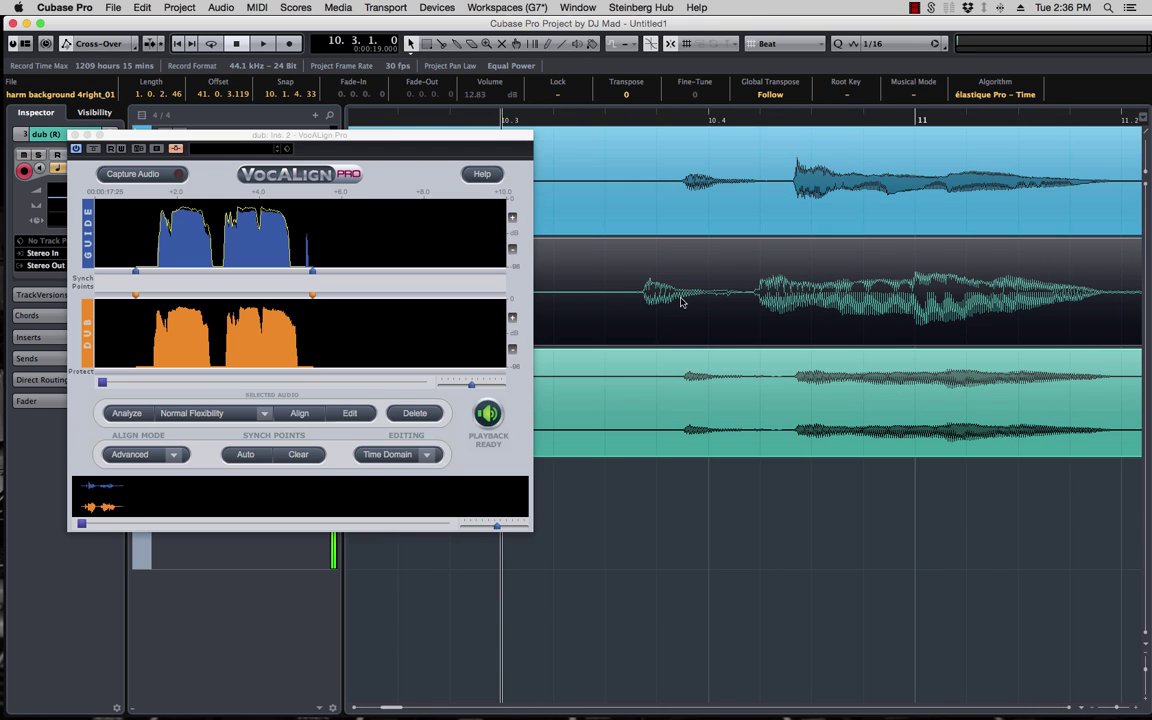
pyautogui.moveTo(272, 135); pyautogui.dragTo(612, 142)
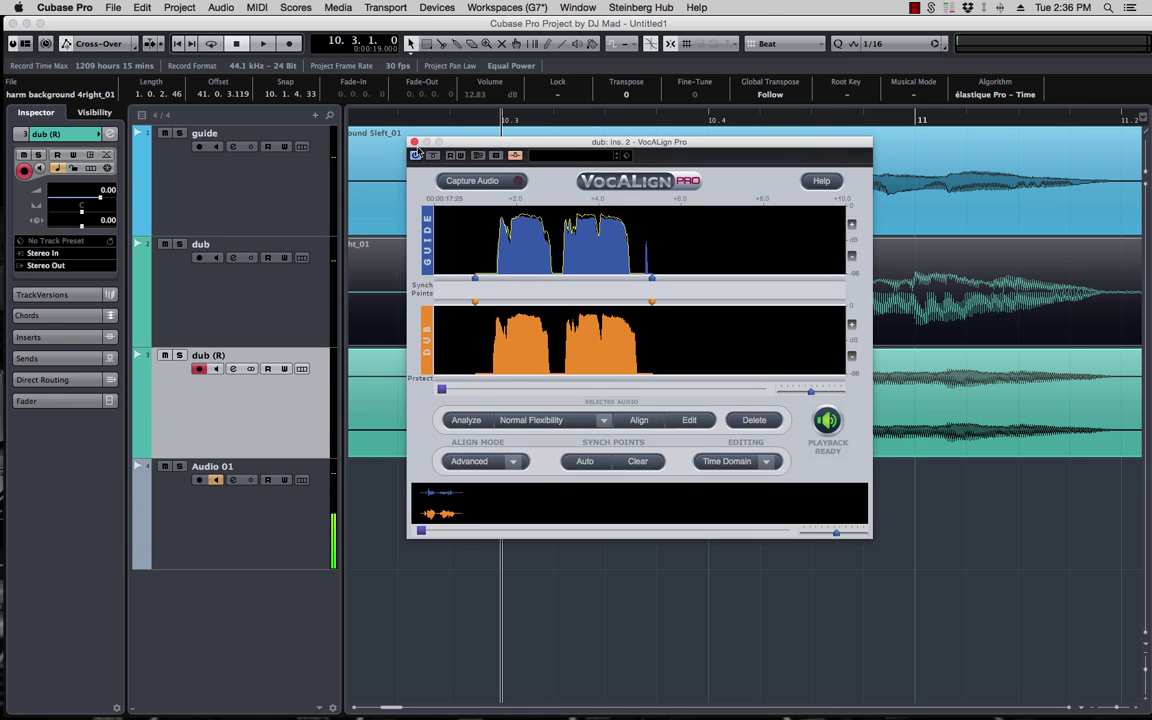
pyautogui.moveTo(518, 142); pyautogui.dragTo(328, 145)
pyautogui.press('space')
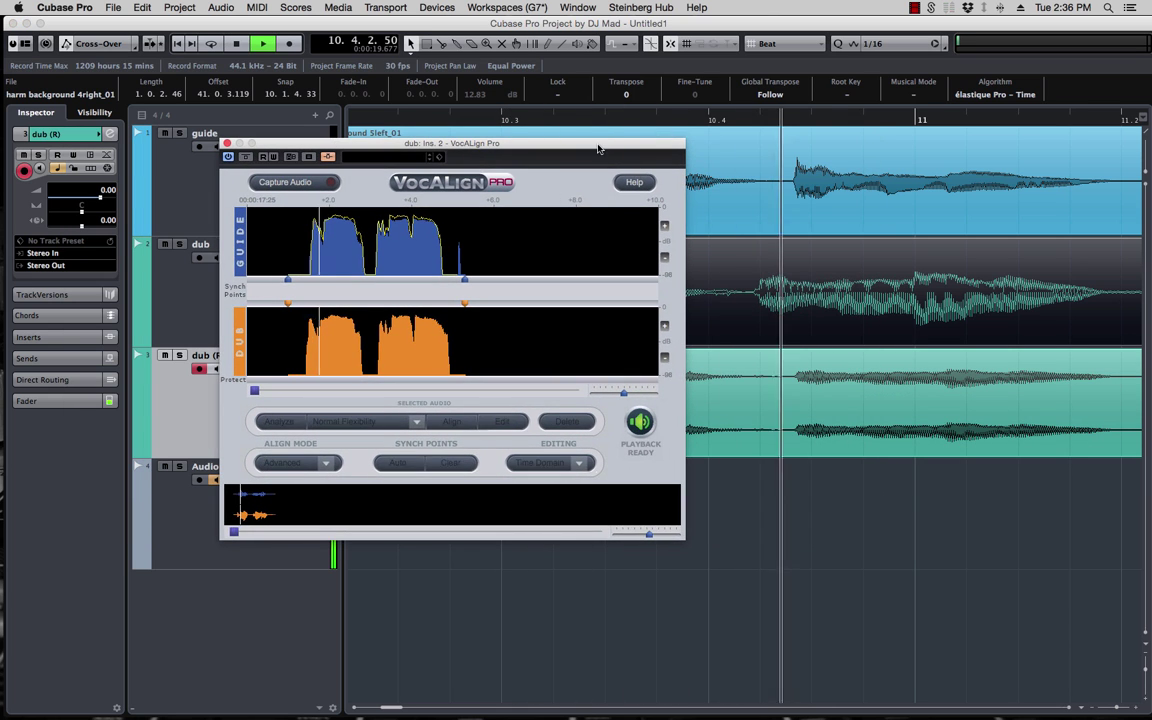
pyautogui.moveTo(583, 146); pyautogui.dragTo(465, 157)
pyautogui.moveTo(343, 160); pyautogui.dragTo(634, 165)
pyautogui.press('space')
# Step: Zoom out to show all four tracks and the Untitled clip beneath the original dub
pyautogui.moveTo(506, 150); pyautogui.dragTo(574, 144)
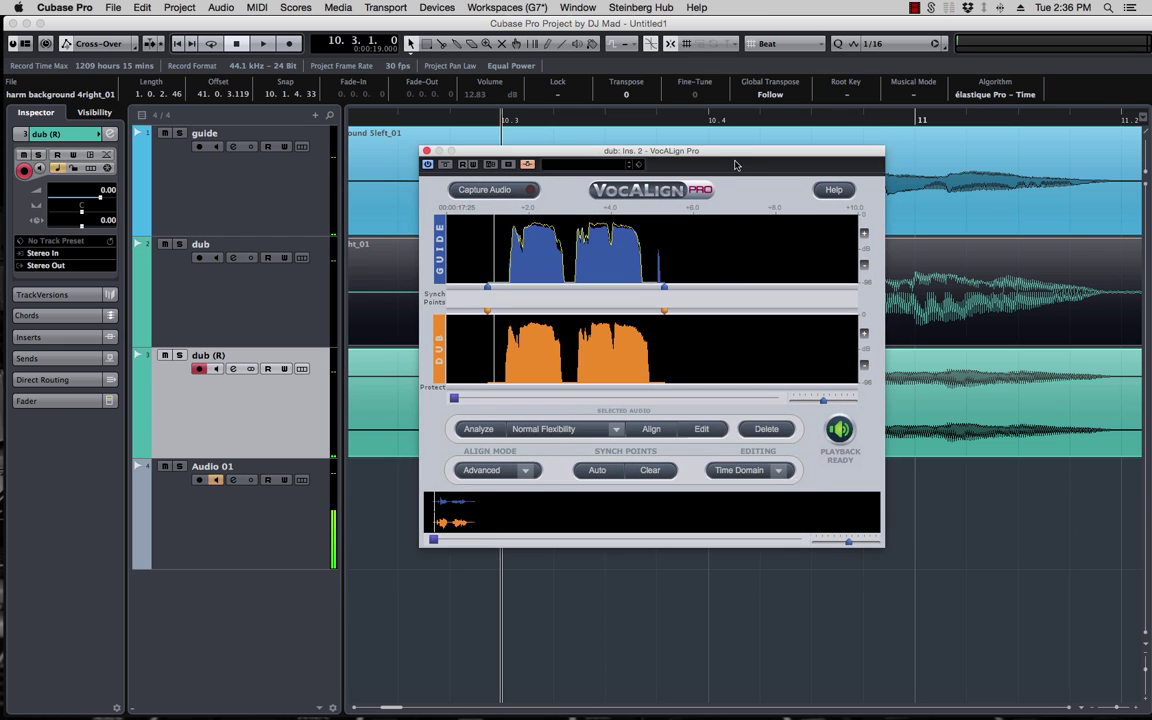
pyautogui.moveTo(660, 148); pyautogui.dragTo(536, 180)
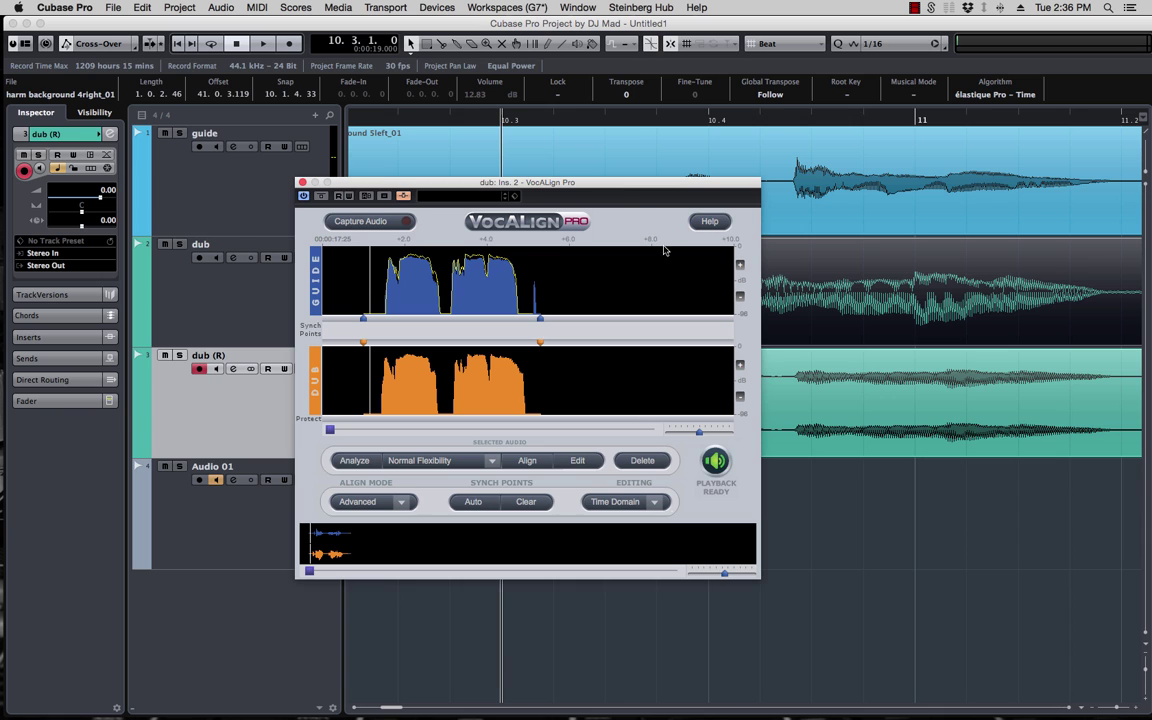
pyautogui.scroll(-4, 825, 300)
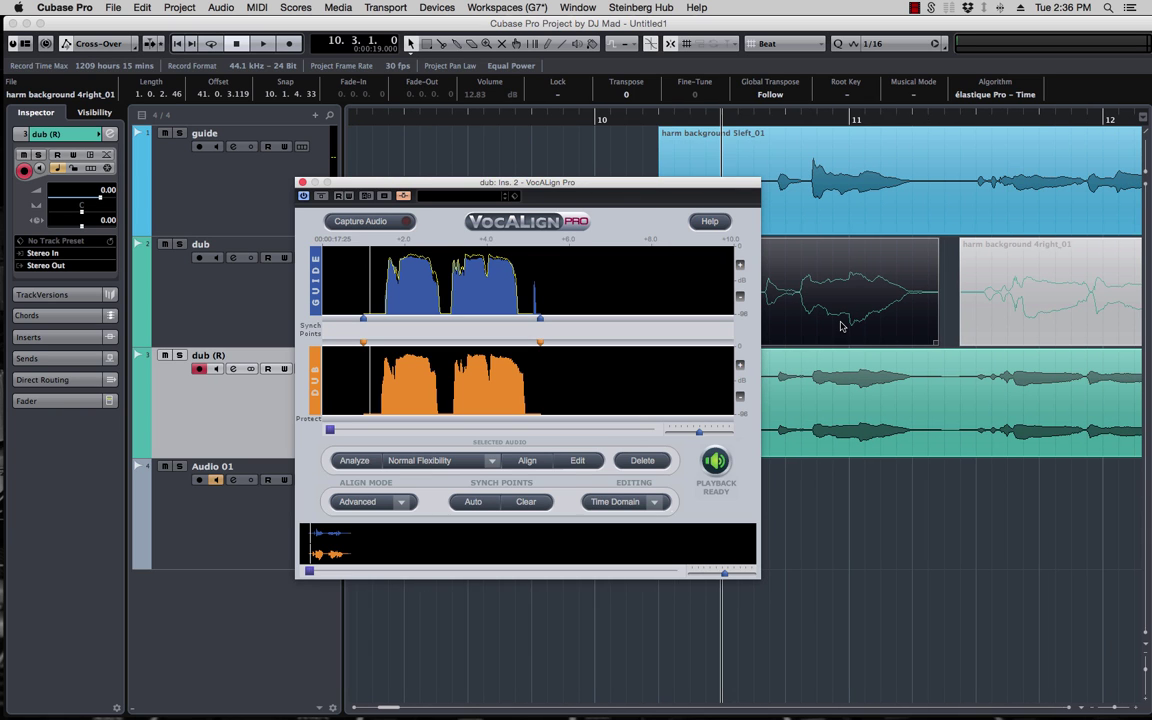
pyautogui.moveTo(553, 180); pyautogui.dragTo(425, 168)
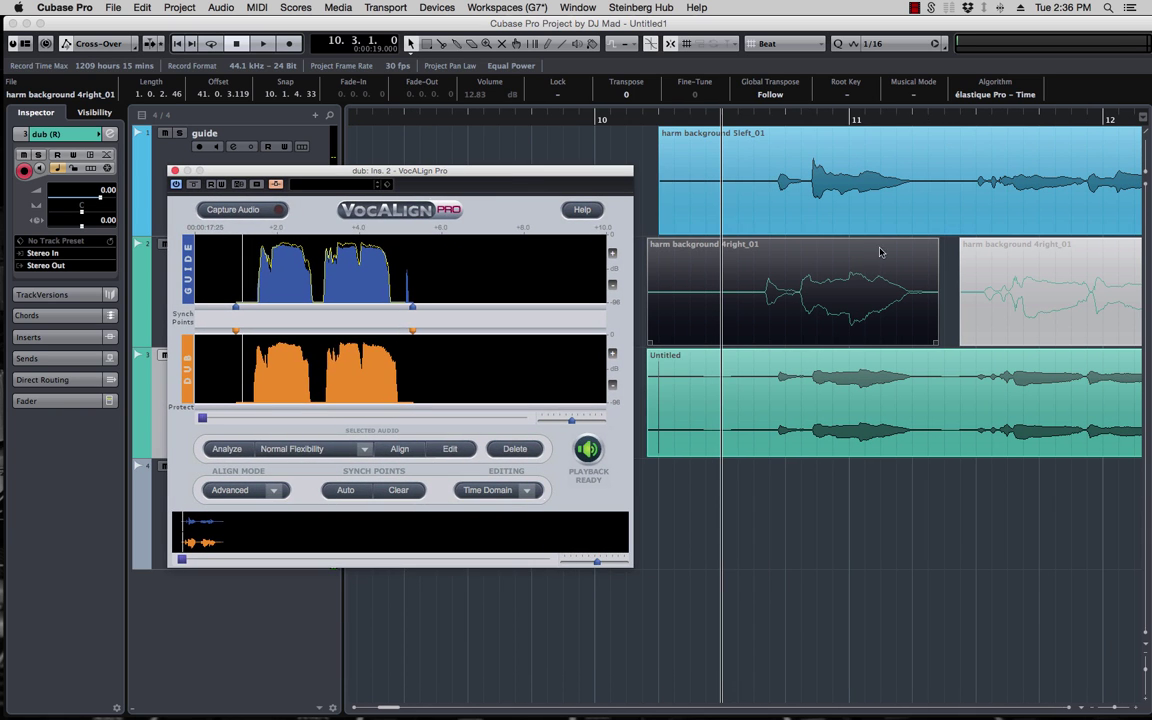
pyautogui.scroll(-3, 880, 252)
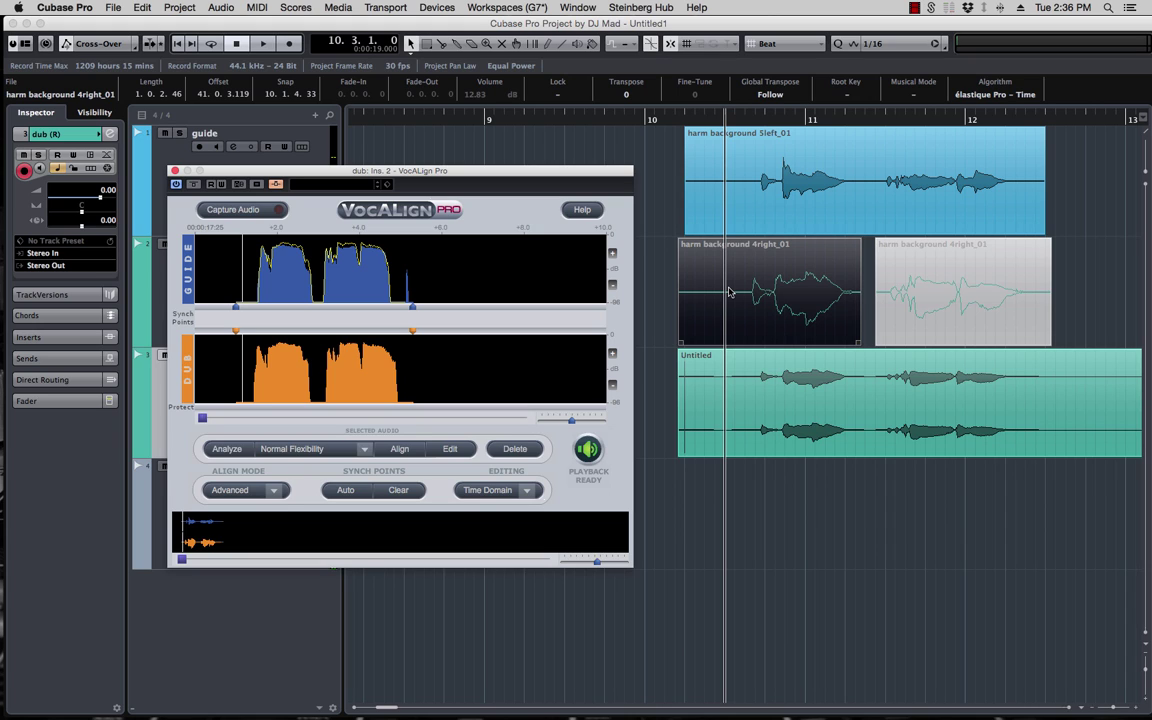
pyautogui.moveTo(526, 173); pyautogui.dragTo(589, 145)
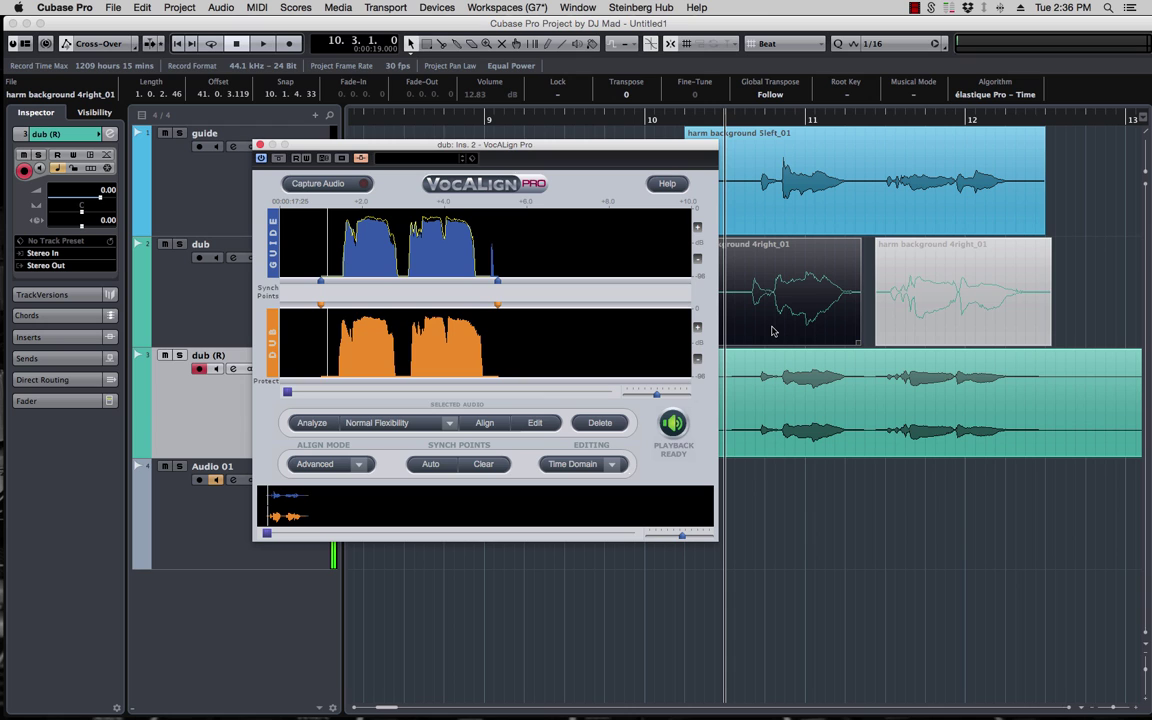
pyautogui.scroll(-3, 772, 331)
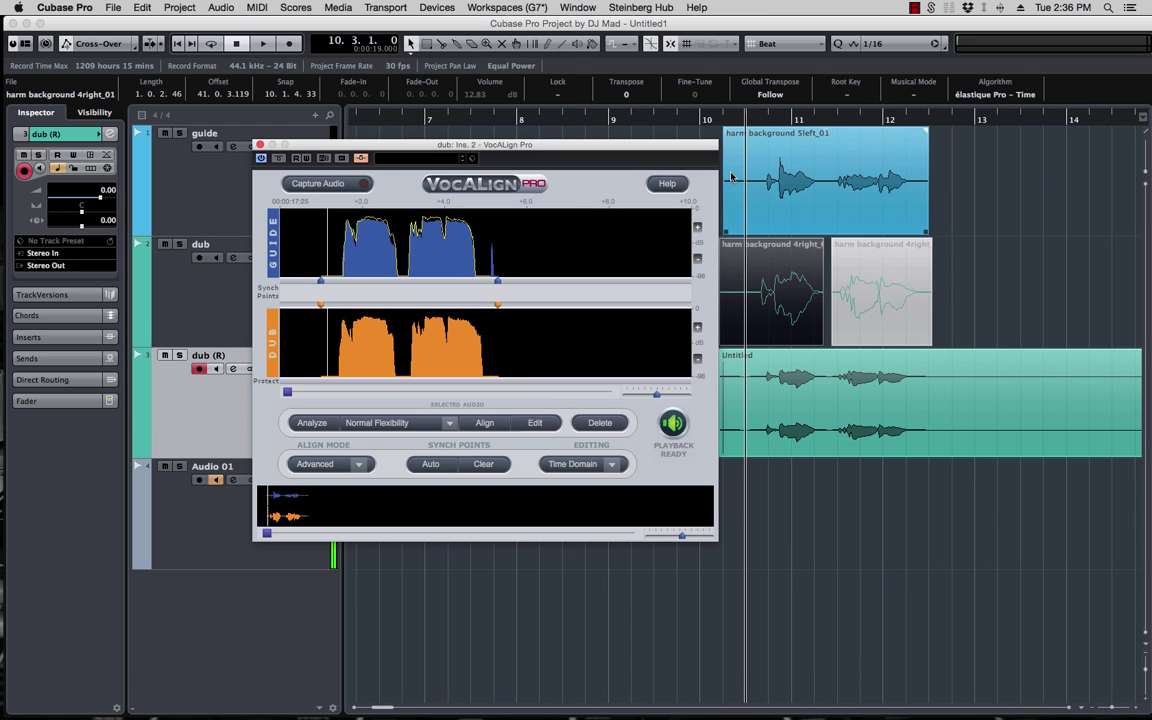
pyautogui.hscroll(3, 894, 343)
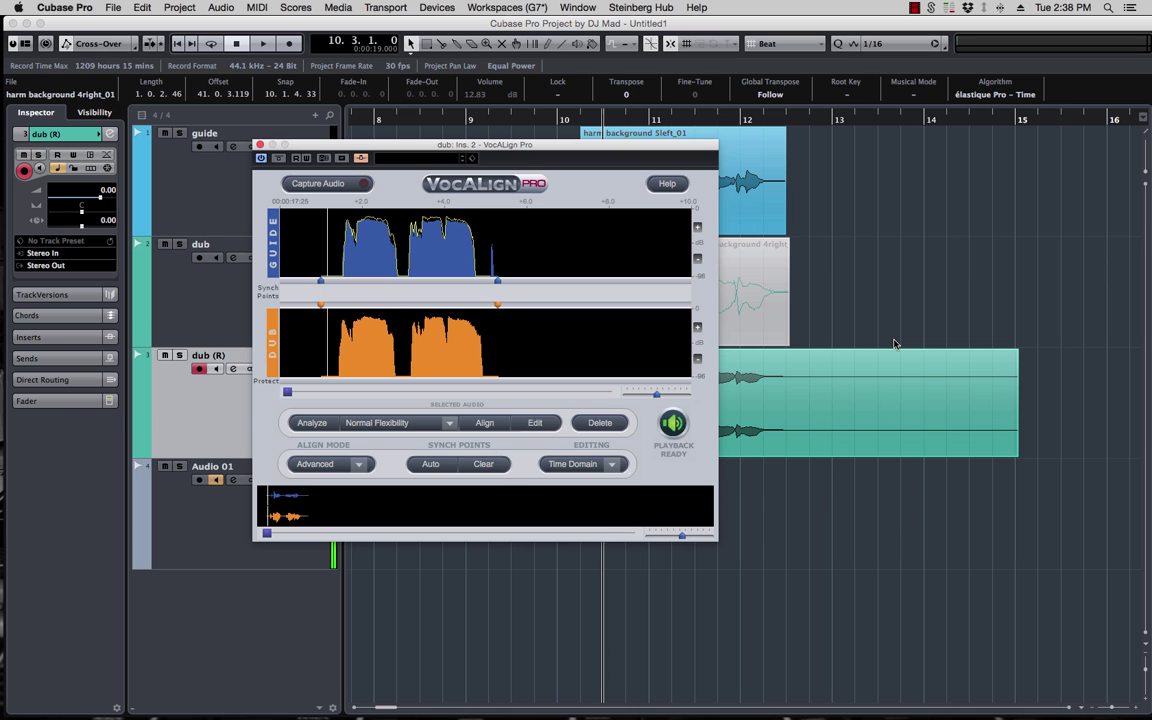
pyautogui.moveTo(509, 705)
pyautogui.moveTo(525, 155); pyautogui.dragTo(759, 175)
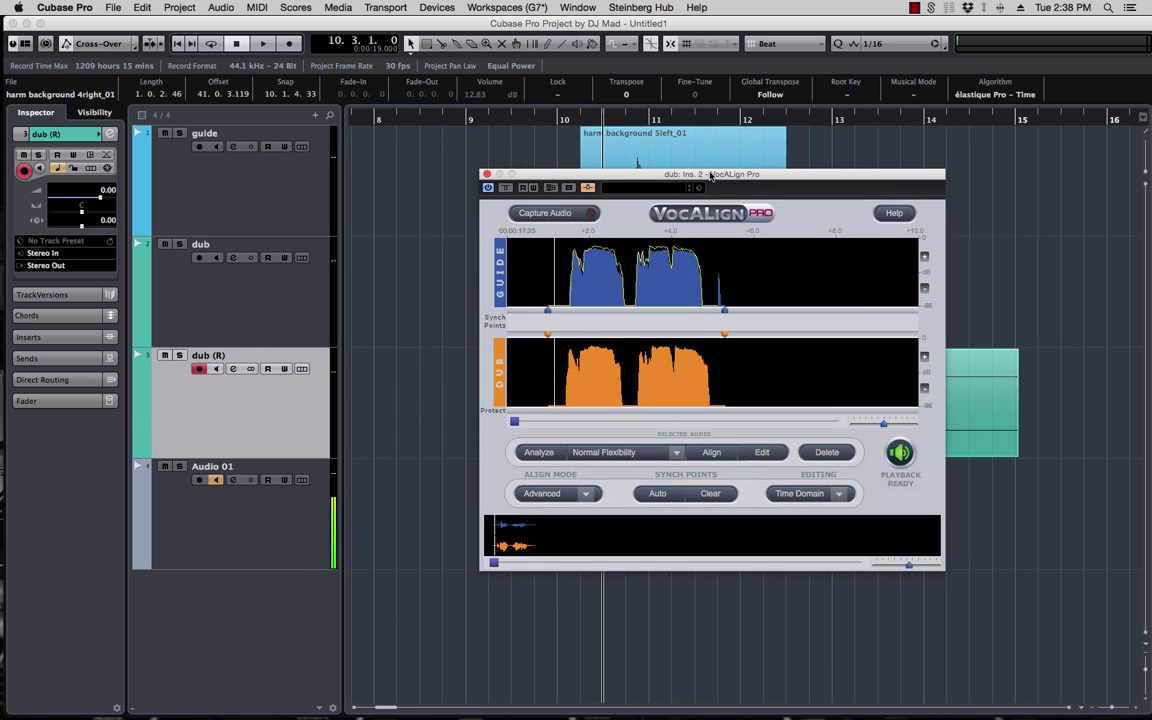